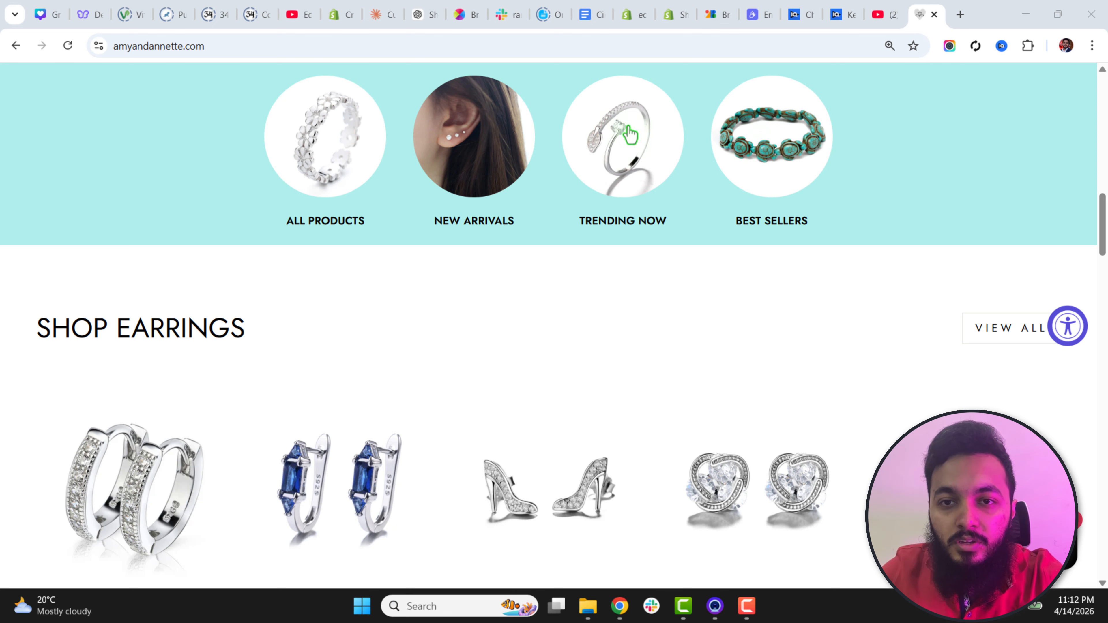
Examine the example store's circular collection row, the Circle Collection code document, and the open Shopify admin and code editor pages.
click(585, 17)
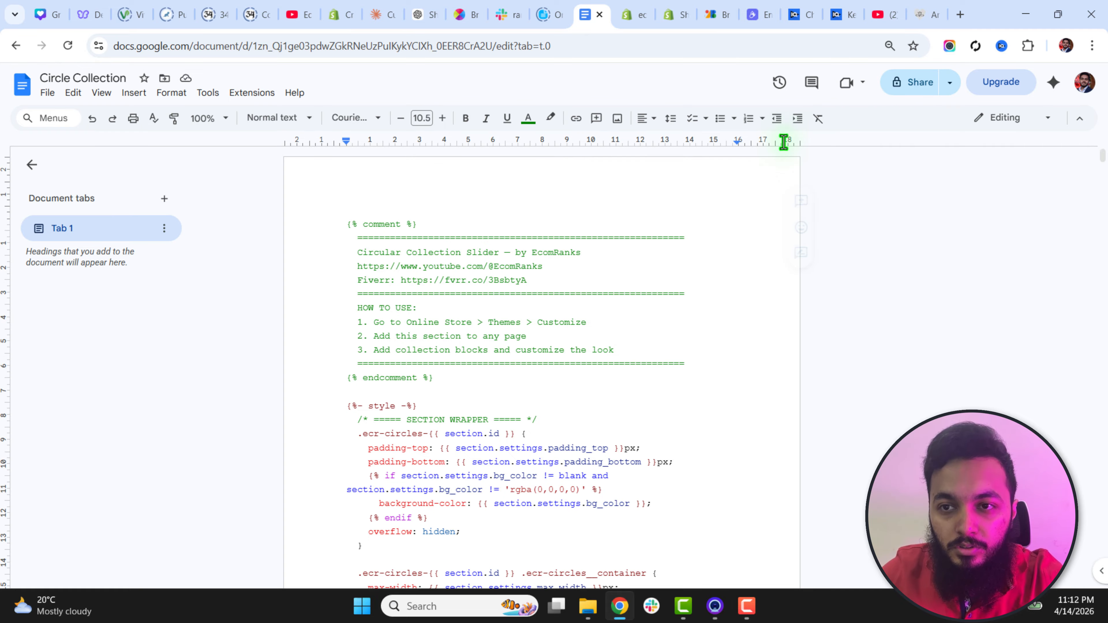
click(746, 605)
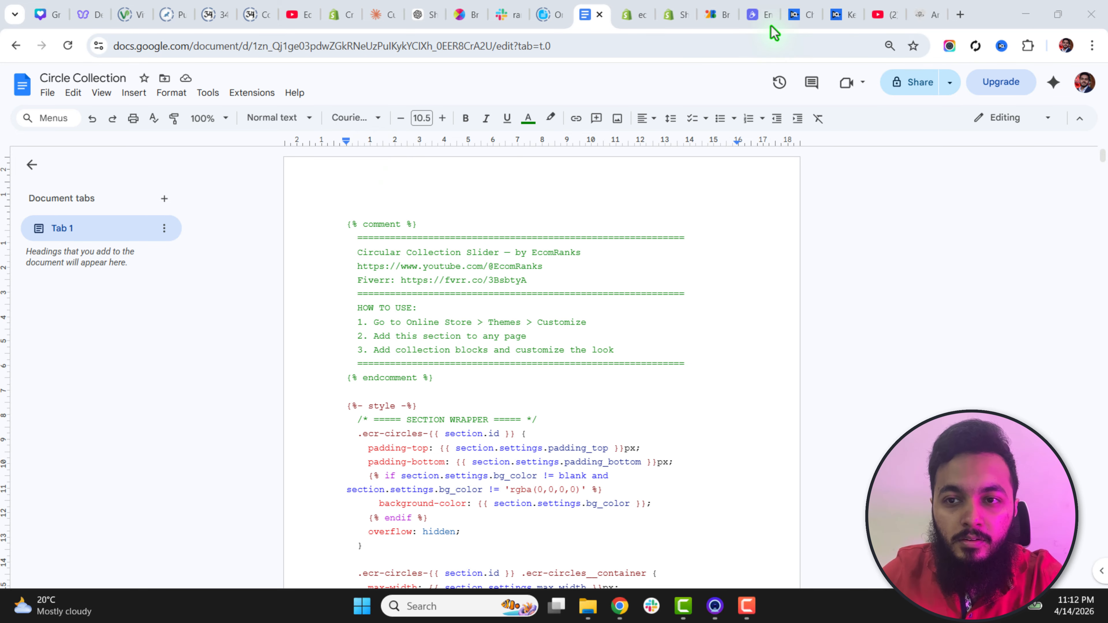
click(927, 13)
click(676, 13)
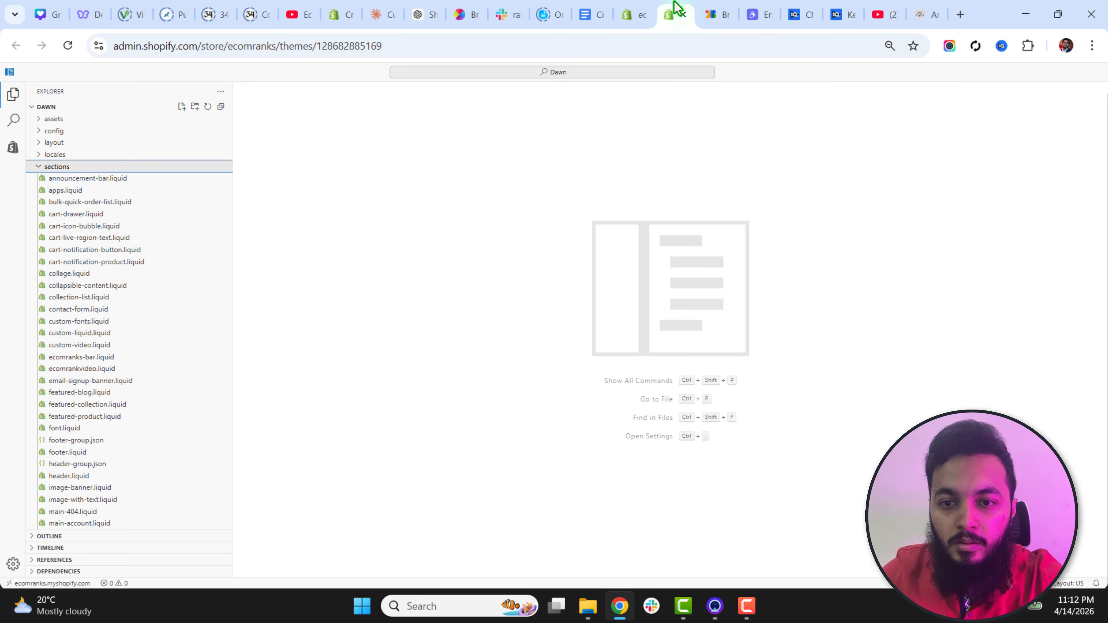
click(635, 11)
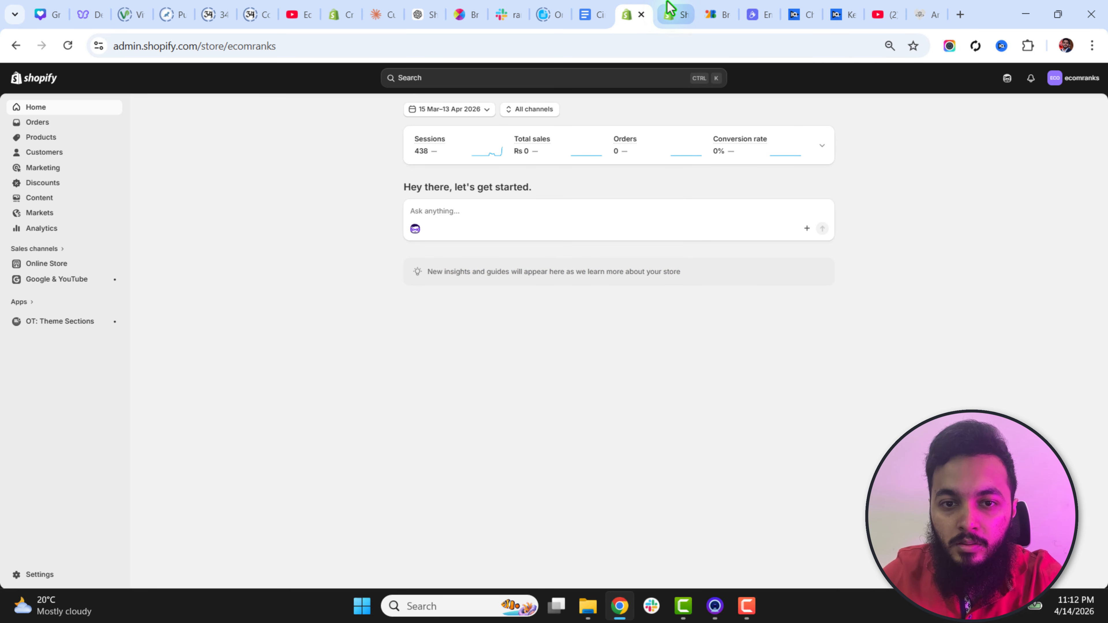
click(924, 14)
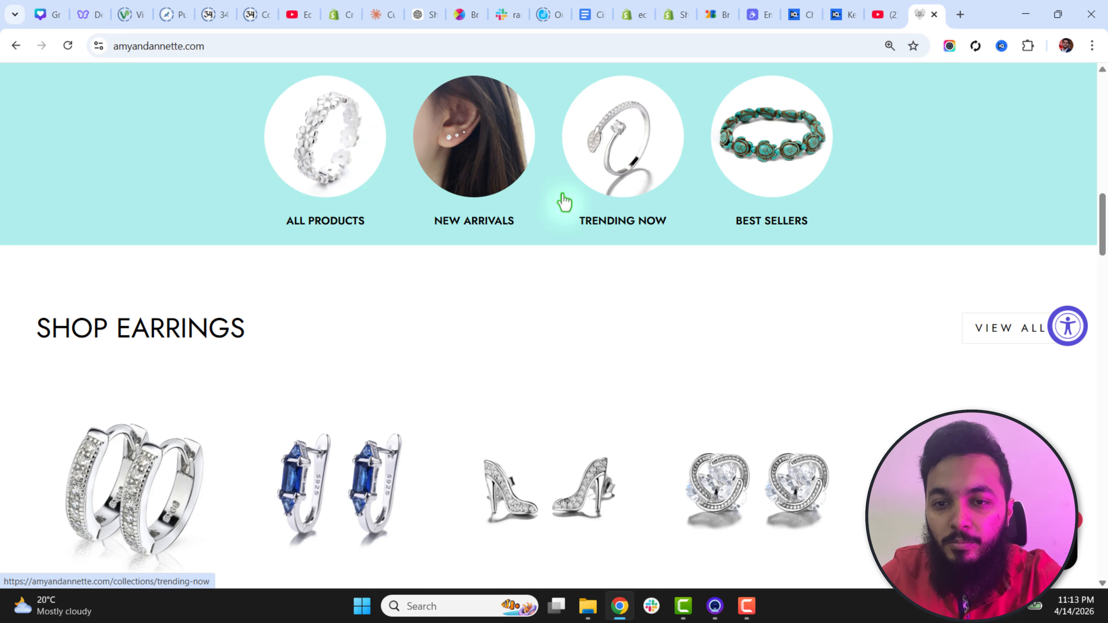
click(592, 15)
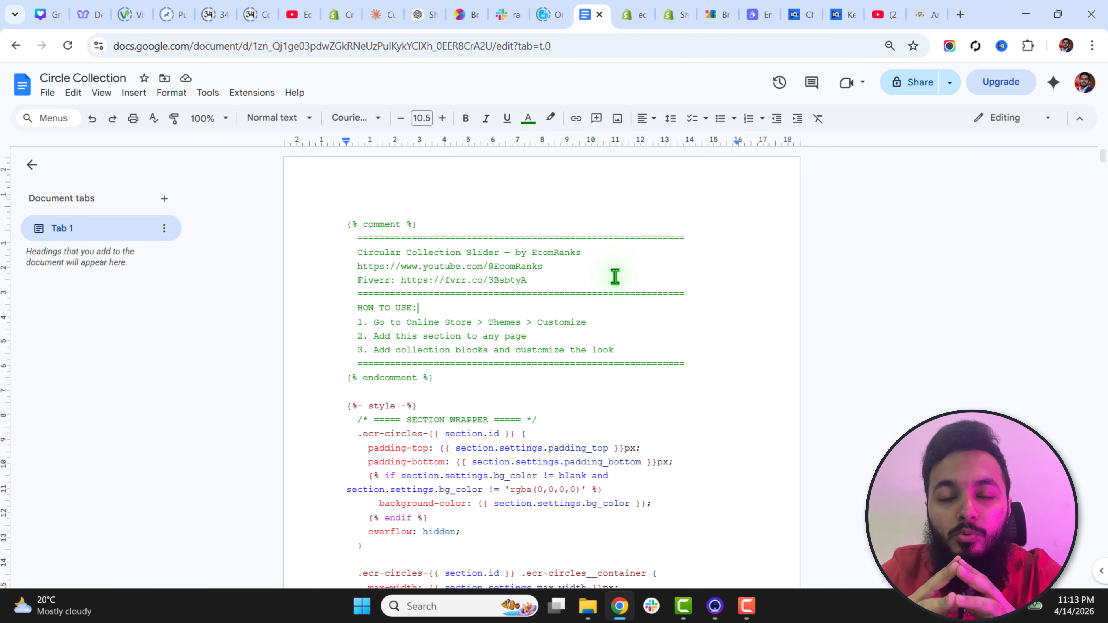
click(921, 14)
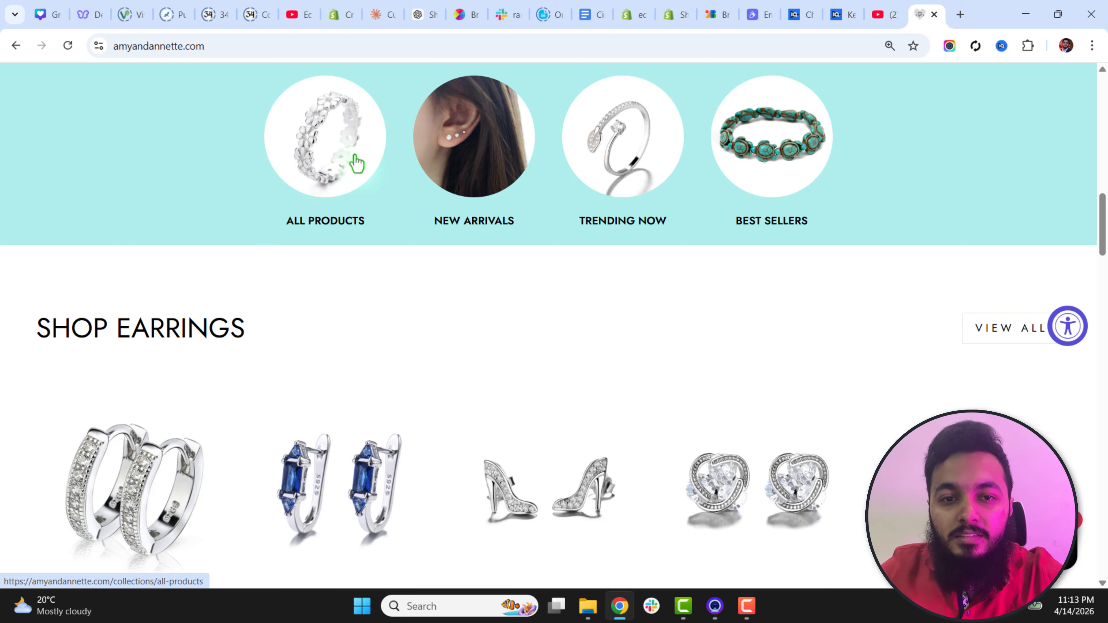
In the Shopify admin, open the Online Store themes and duplicate the current Dawn theme as a backup.
click(632, 14)
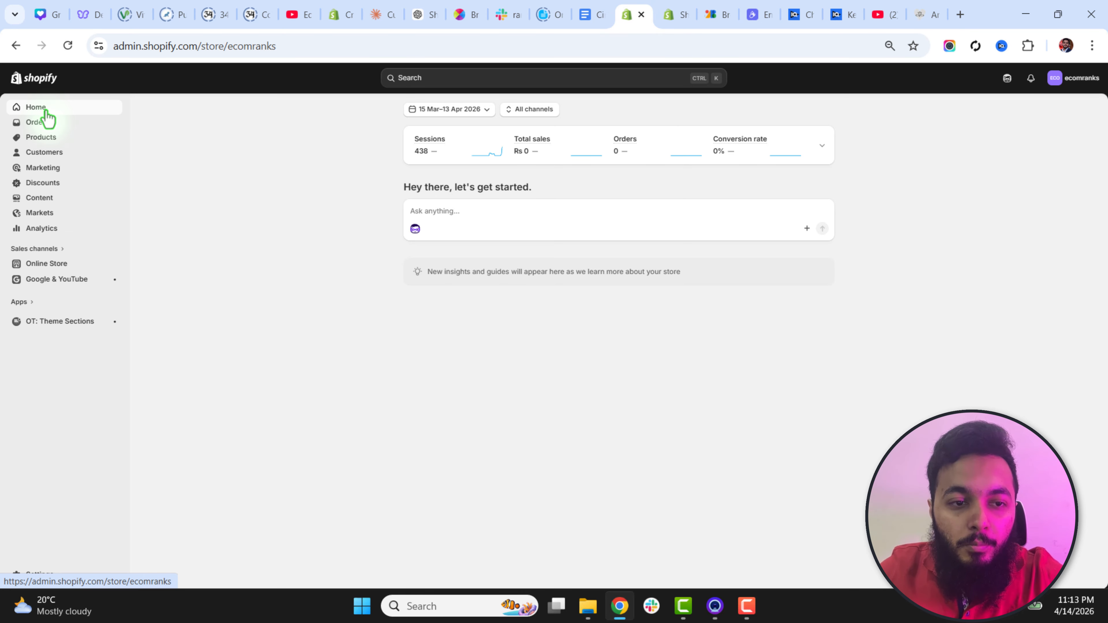
click(45, 267)
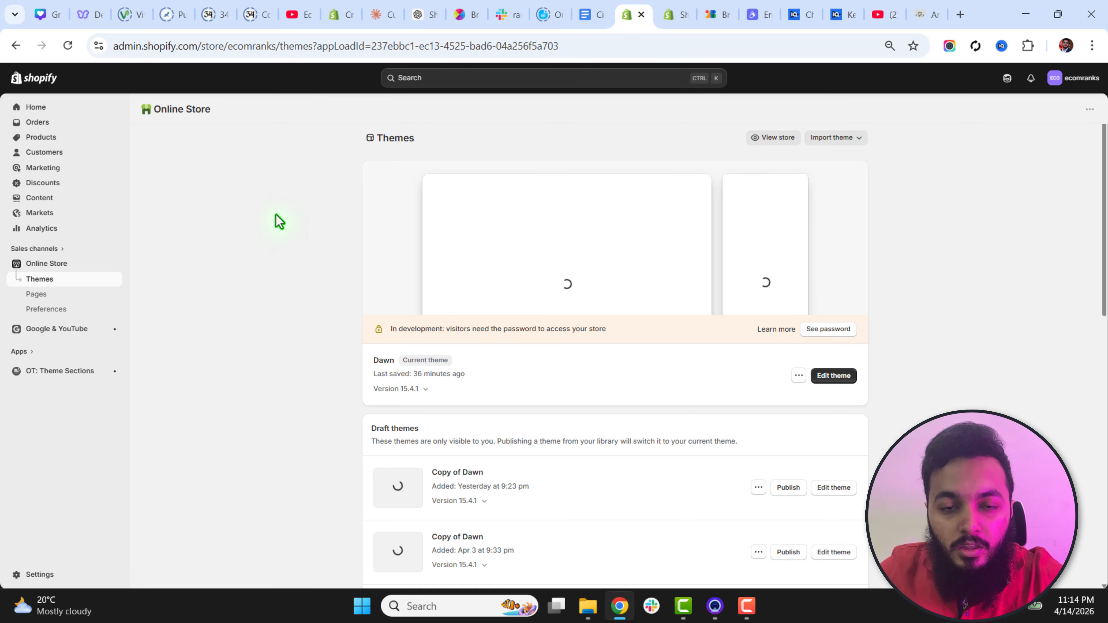
scroll(614, 358, down, 5)
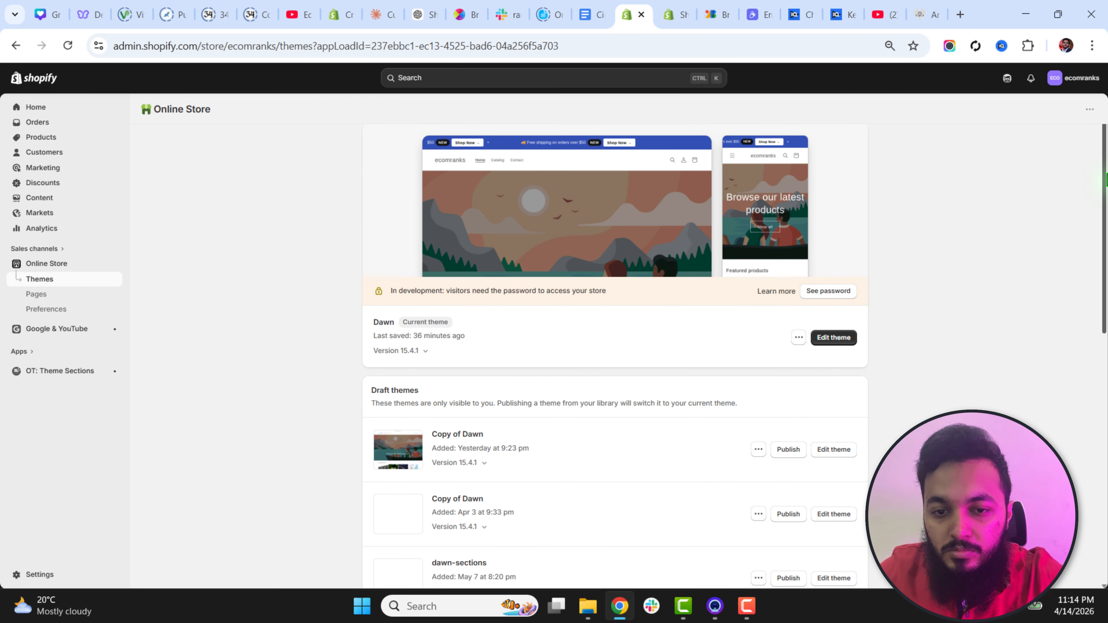
scroll(615, 357, up, 4)
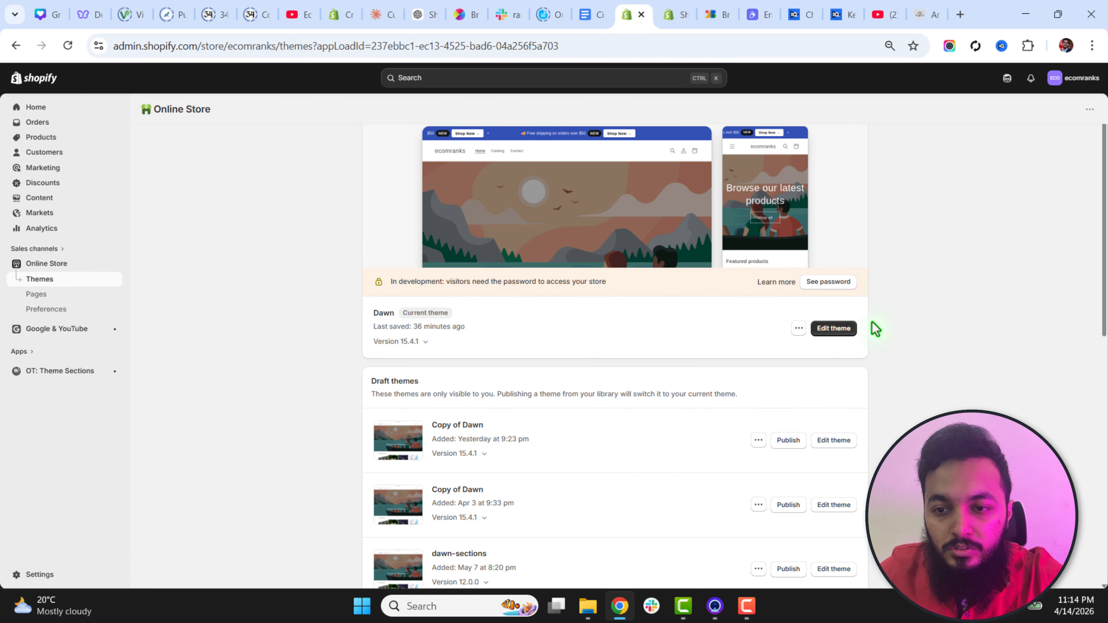
click(797, 333)
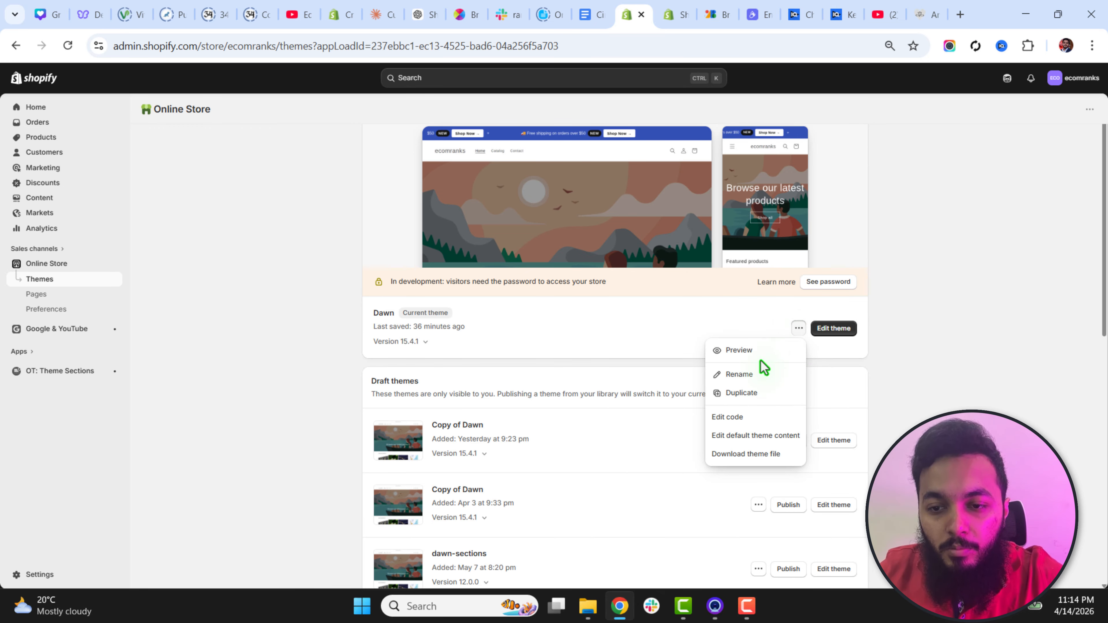
click(751, 394)
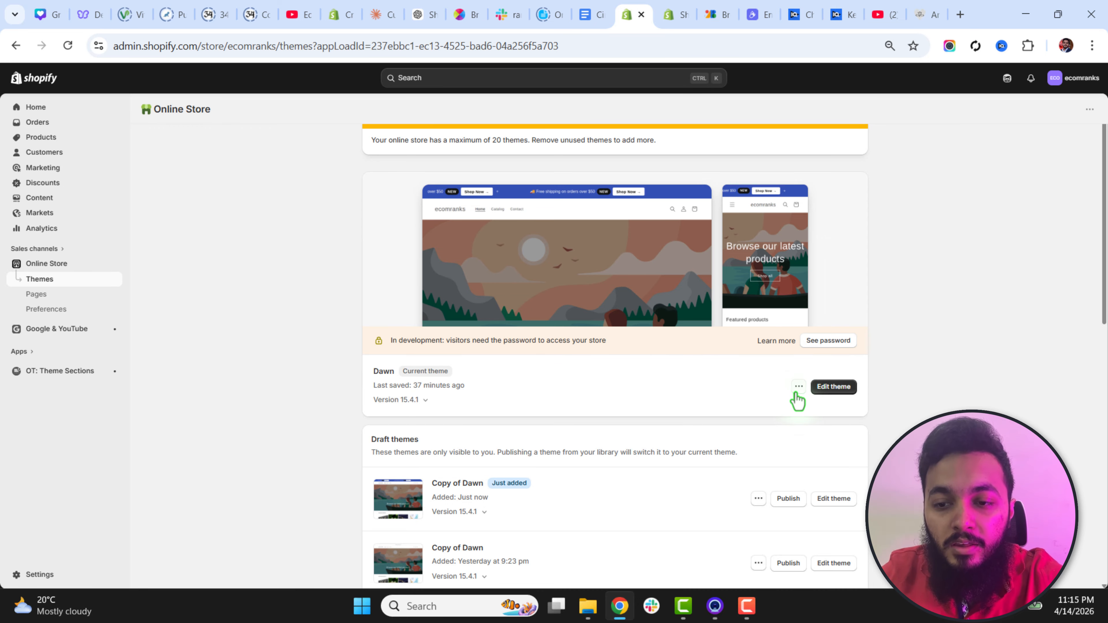
Open the code editor of the current Dawn theme with its sections folder in view.
click(799, 387)
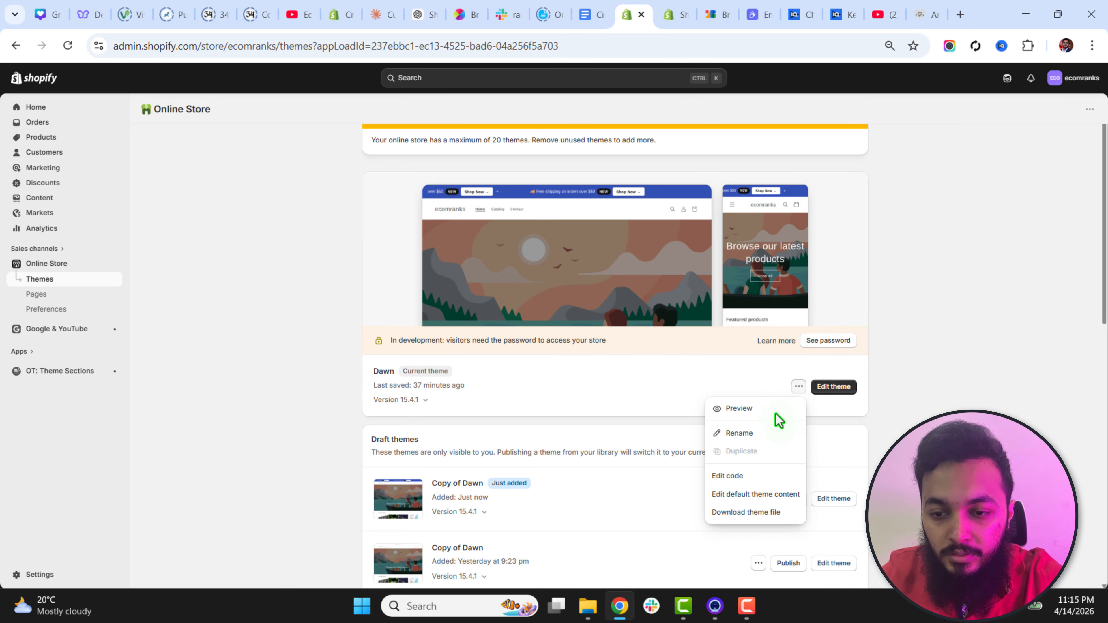
click(741, 478)
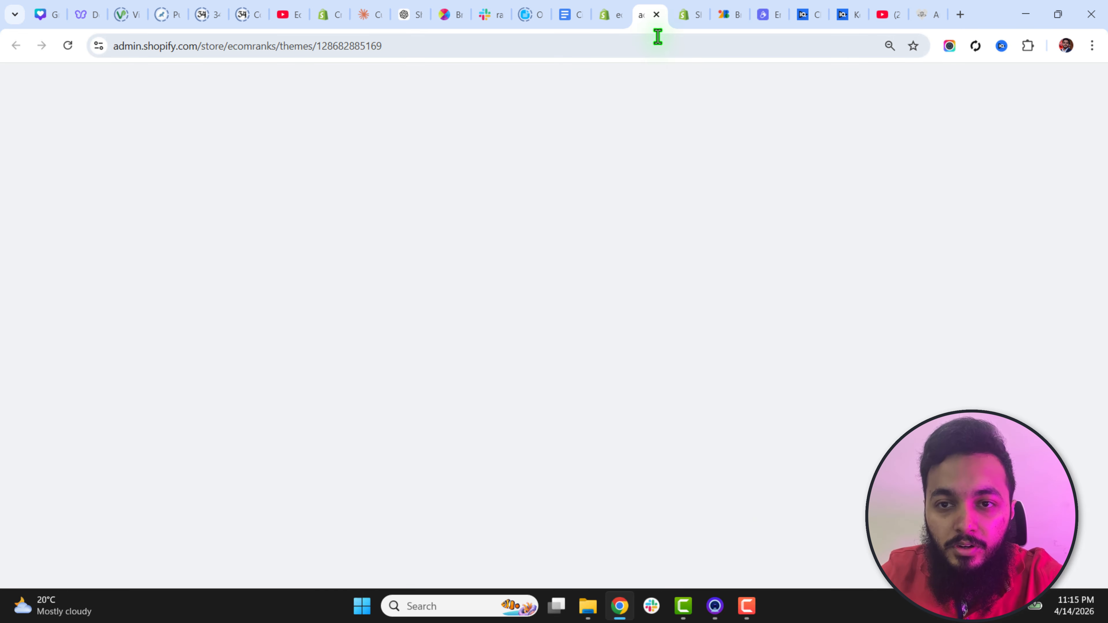
click(657, 15)
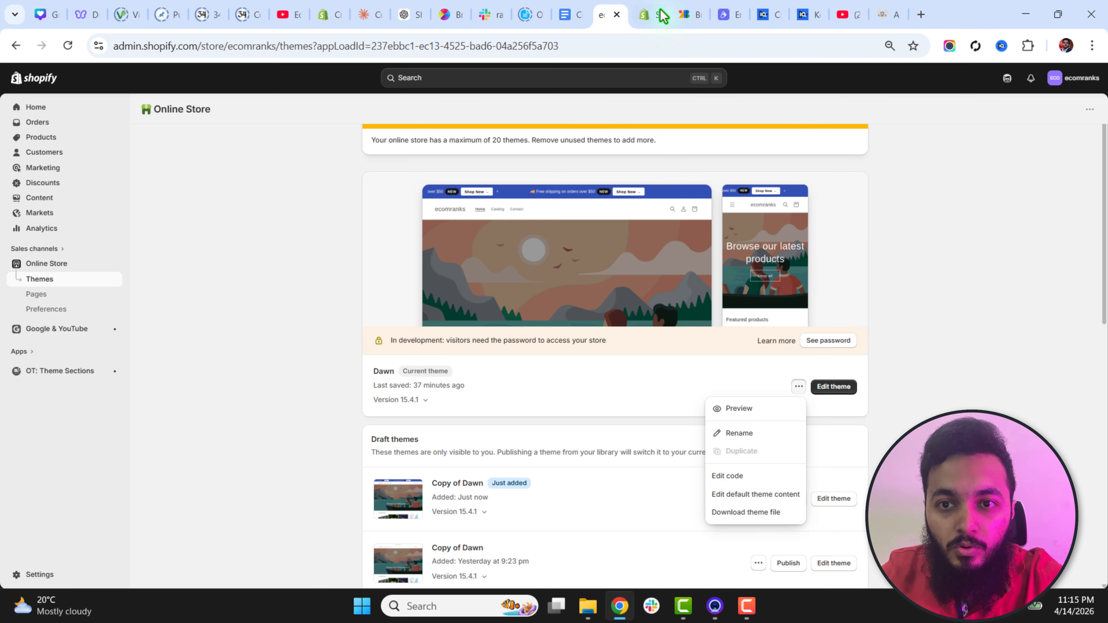
click(660, 12)
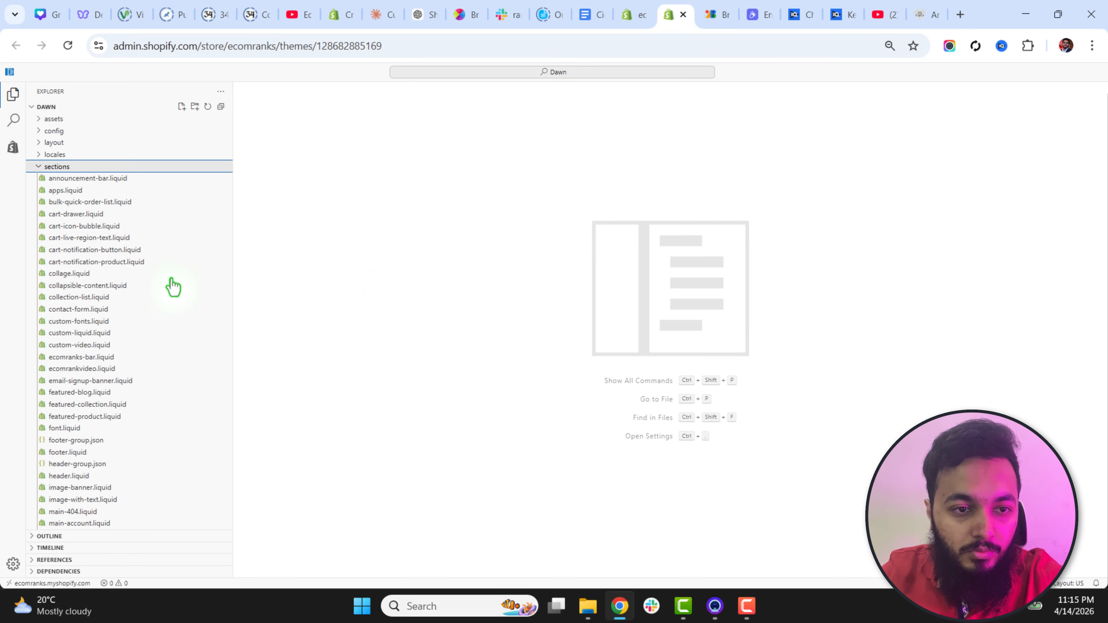
Create a new file named roundcollection.liquid in the theme's sections folder.
right_click(68, 167)
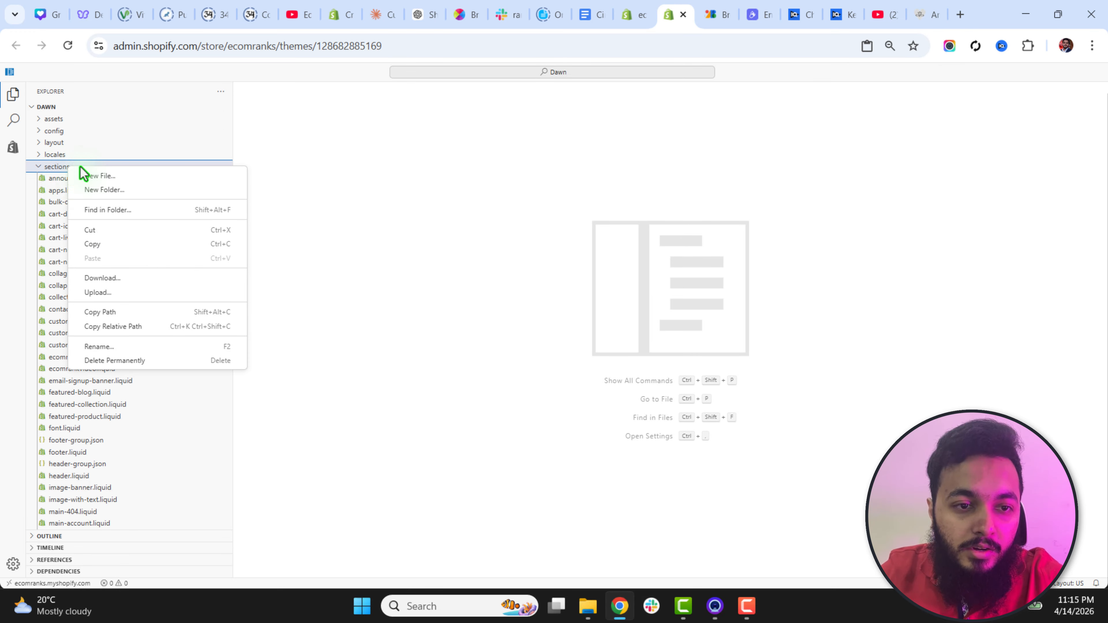
click(126, 176)
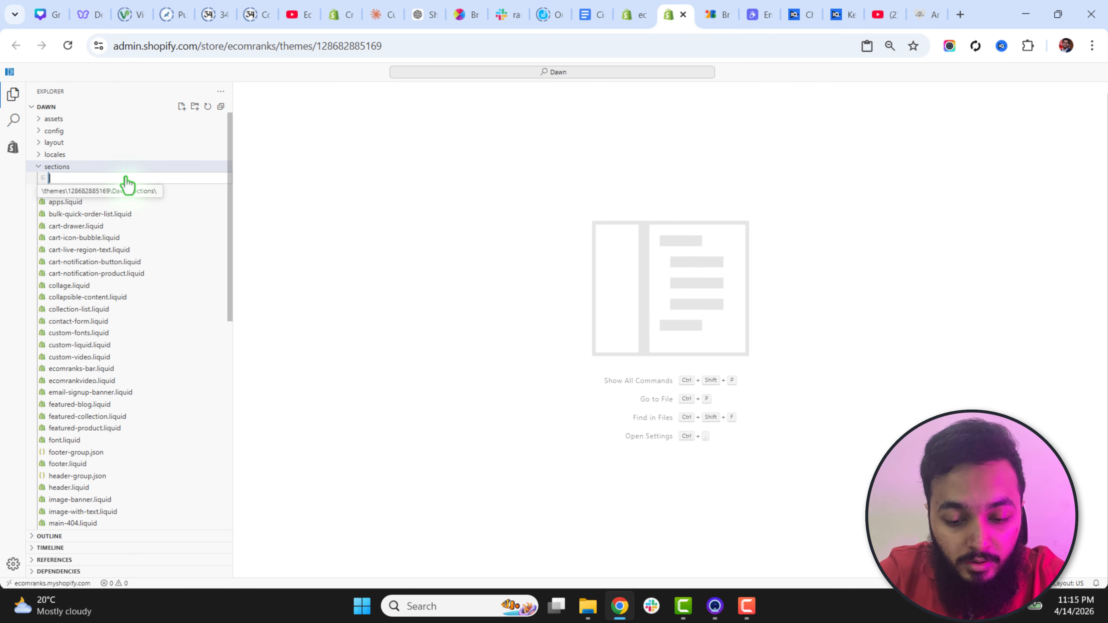
text(roundcollection.liquid)
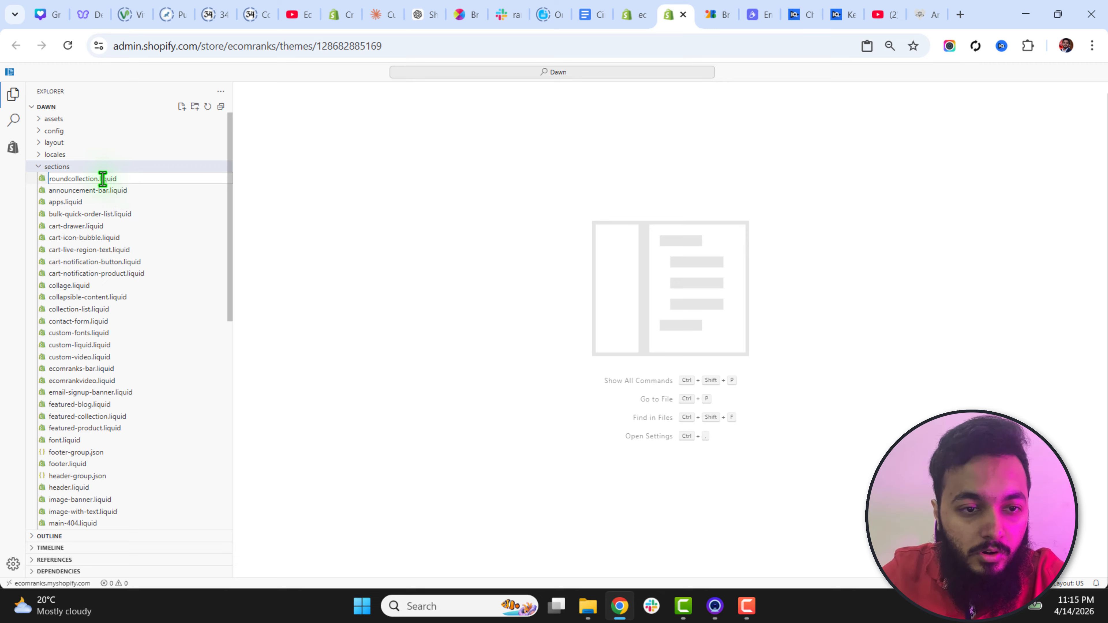
drag(97, 179, 131, 179)
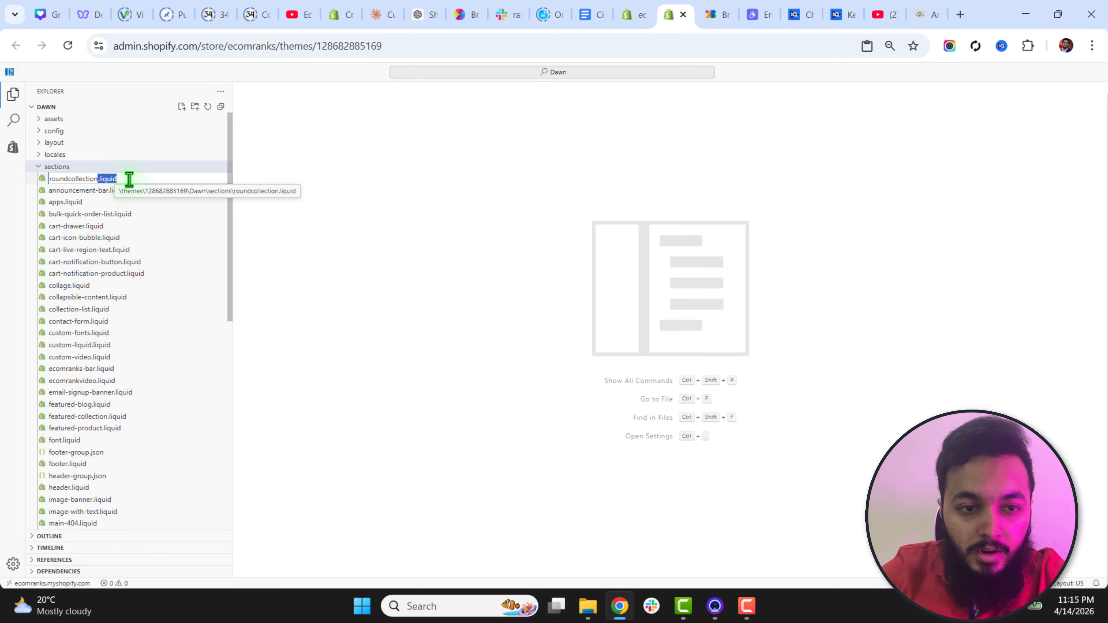
key(Return)
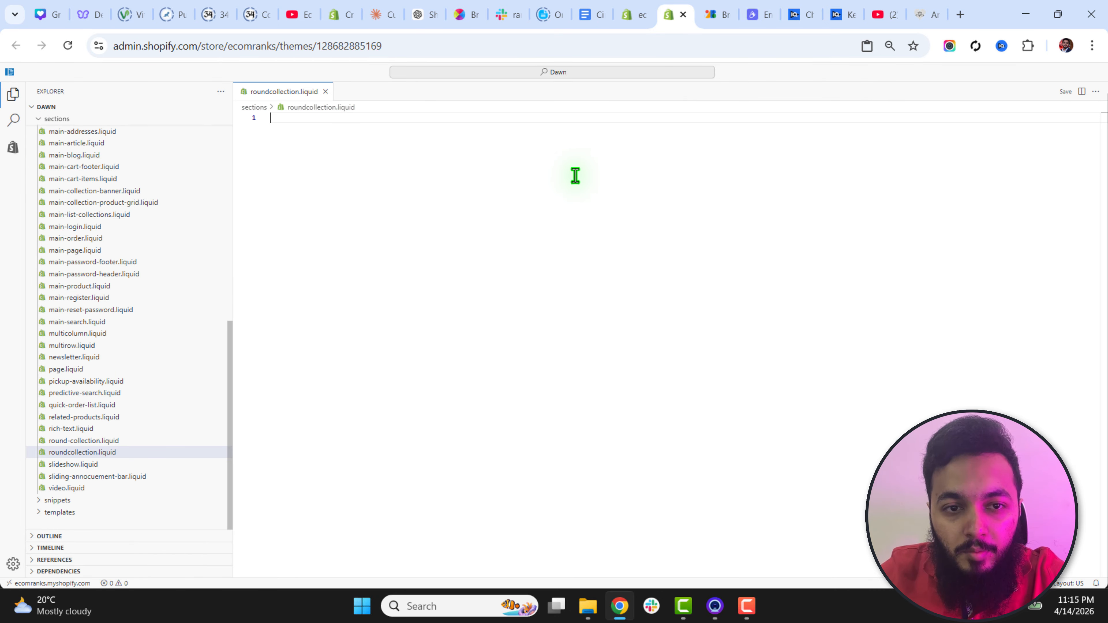
Copy the entire code from the Circle Collection document into roundcollection.liquid and save the file.
click(596, 14)
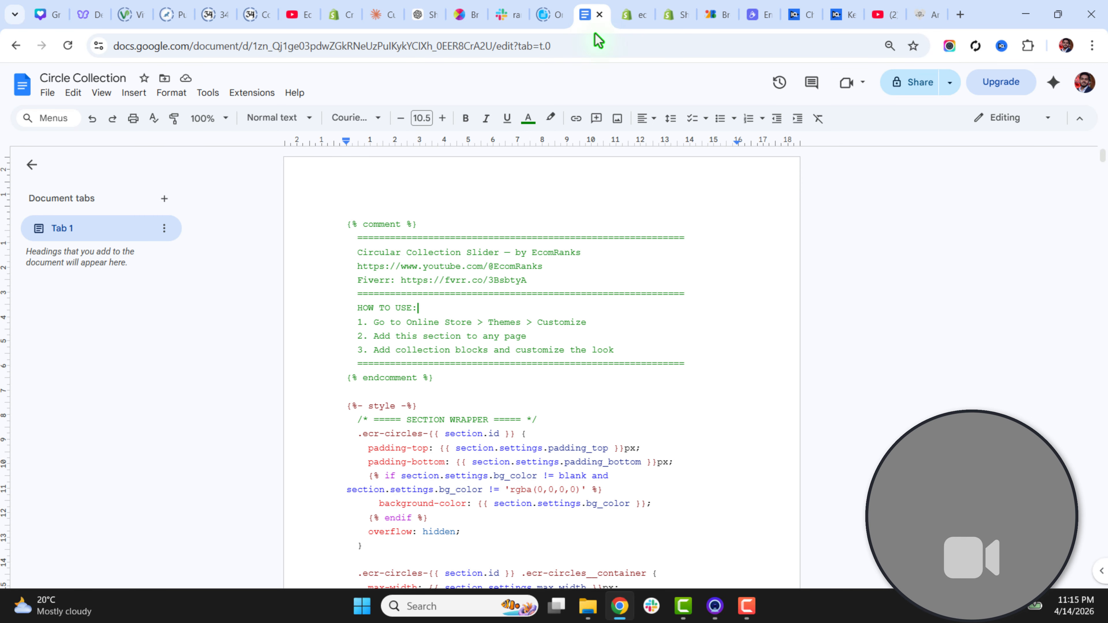
key(ctrl+a)
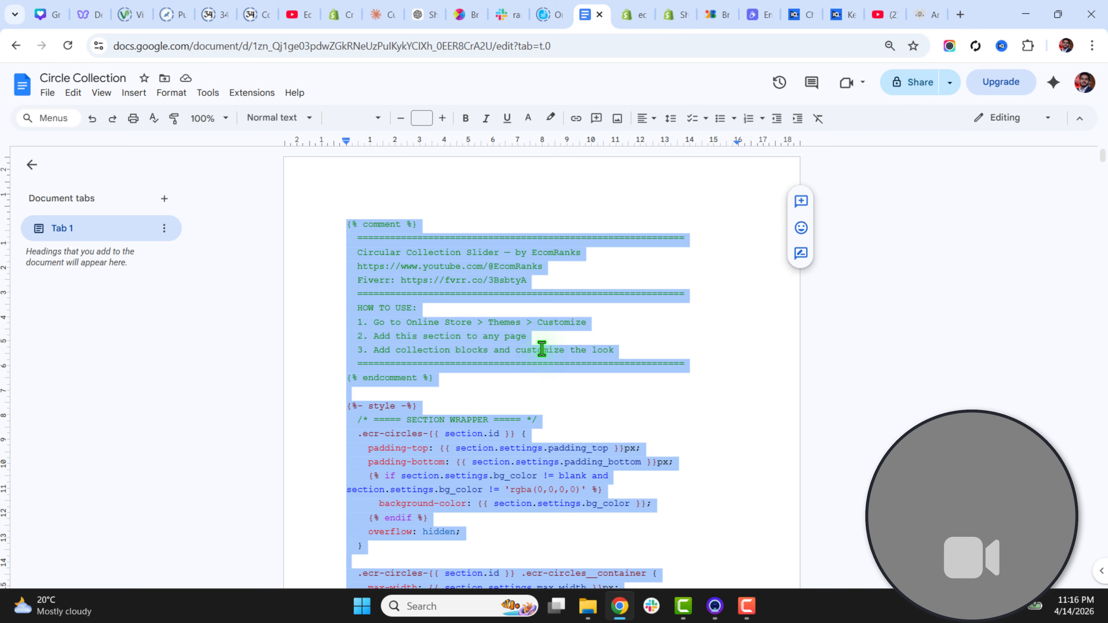
click(673, 17)
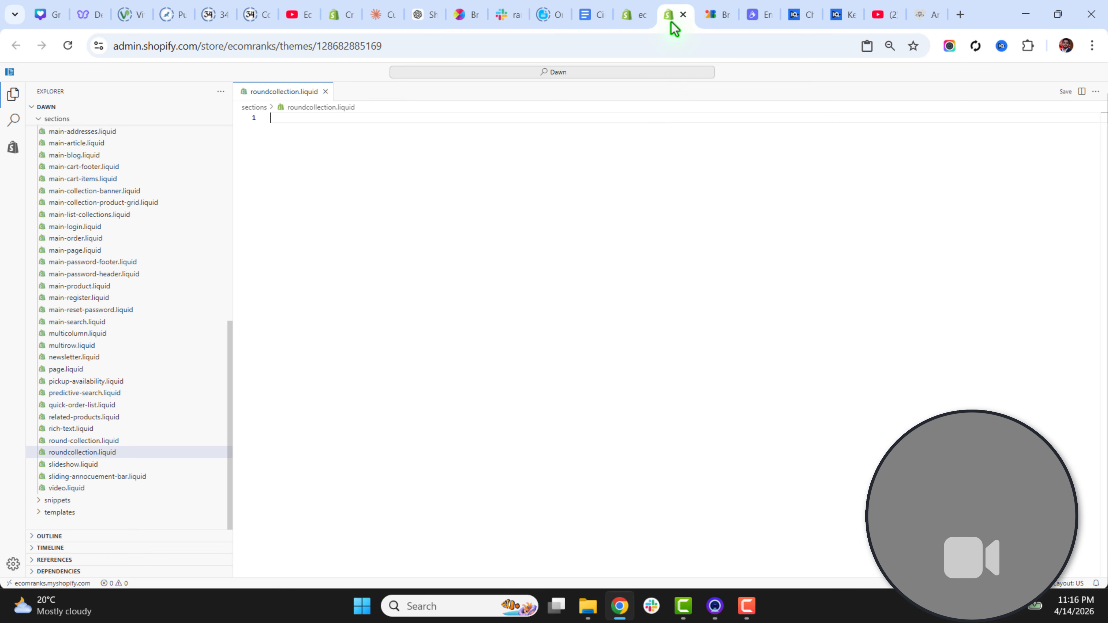
key(ctrl+v)
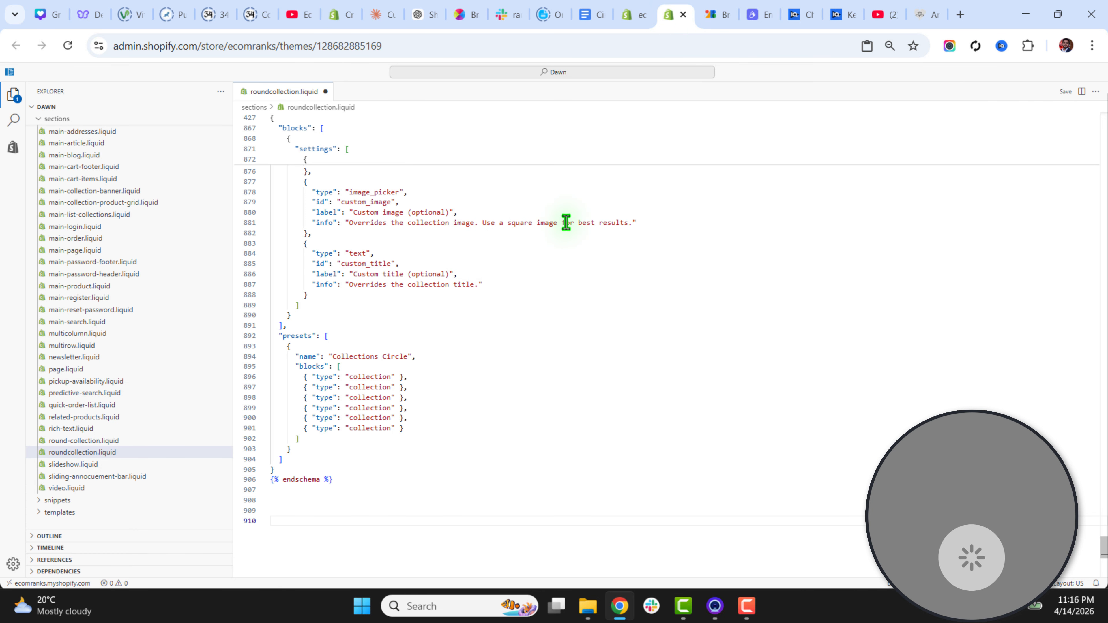
click(1065, 92)
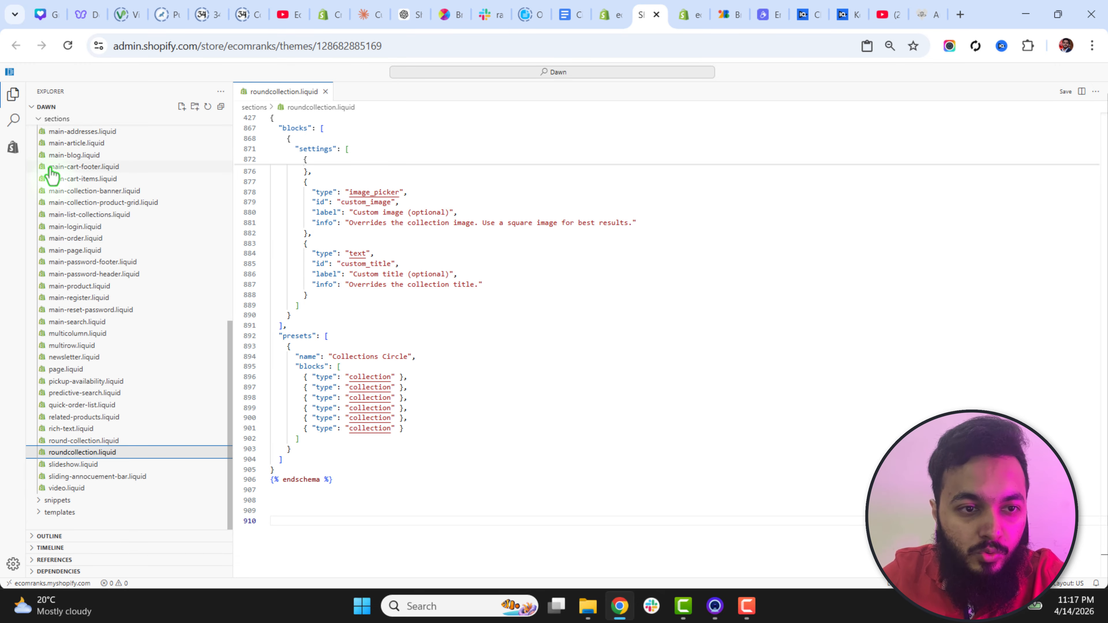
Open the Dawn theme in the theme customizer from the code editor's quick links.
click(12, 148)
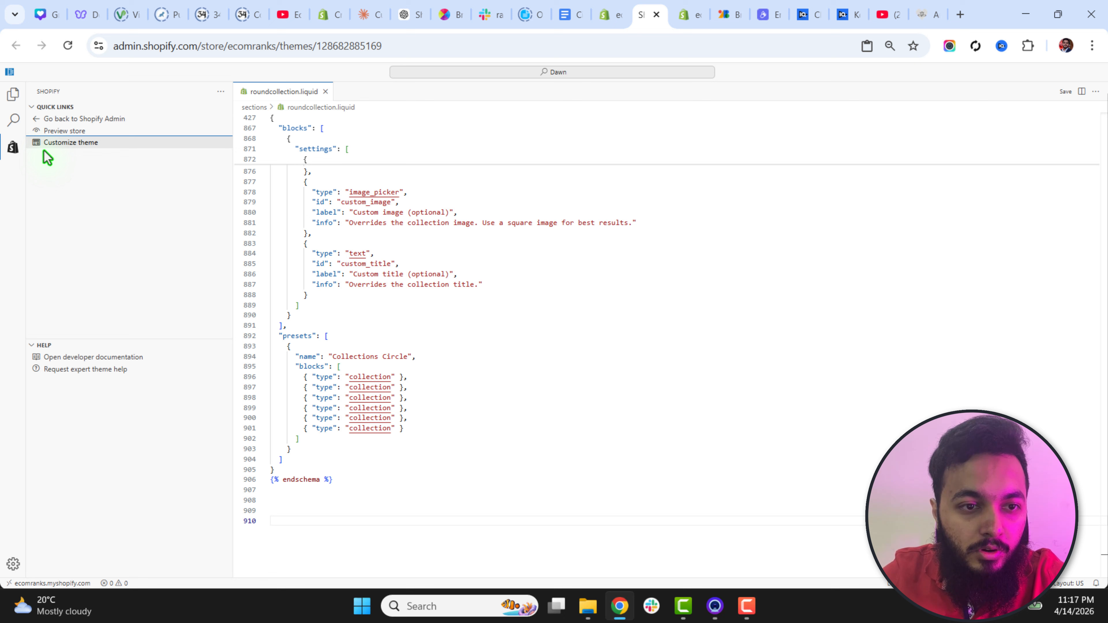
click(81, 148)
click(698, 16)
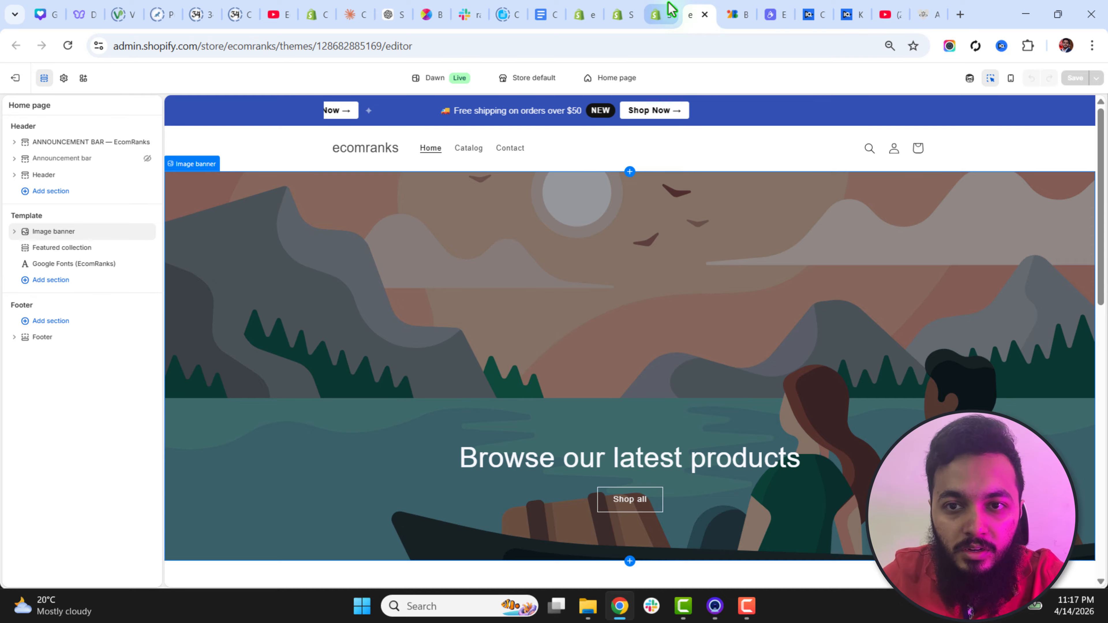
click(705, 15)
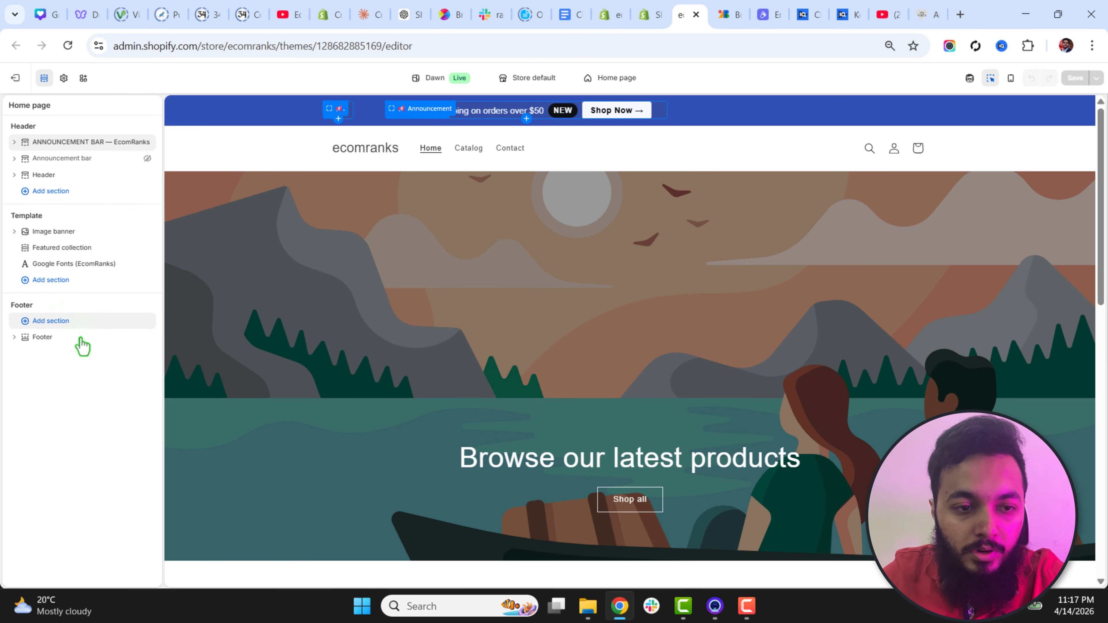
Add the Collections Circle section to the home page template and move it above the Image banner.
click(42, 284)
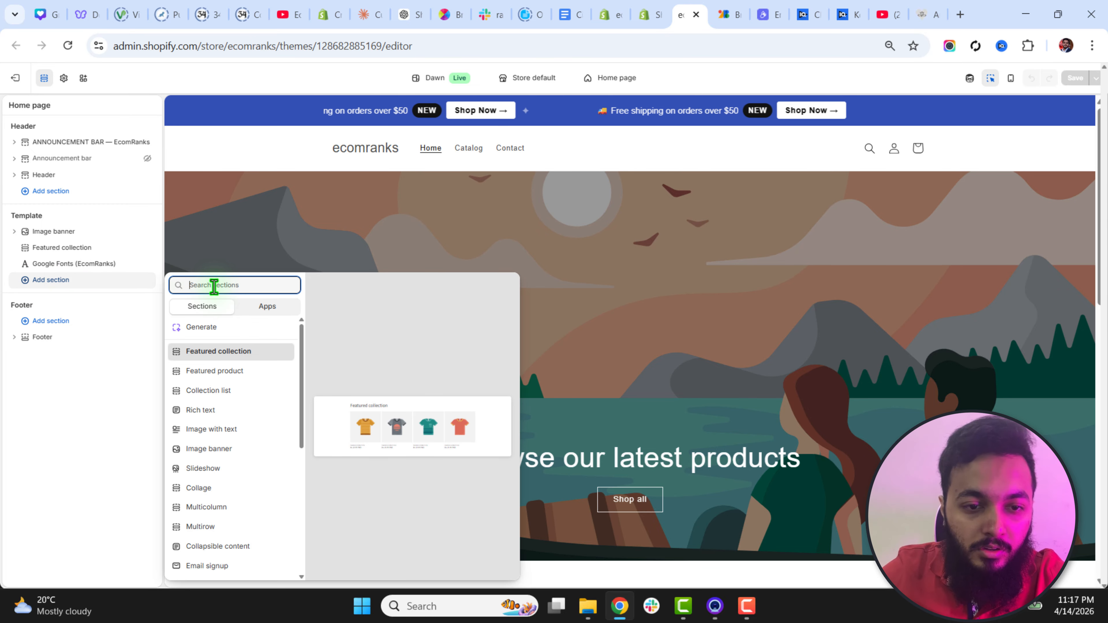
text(circ)
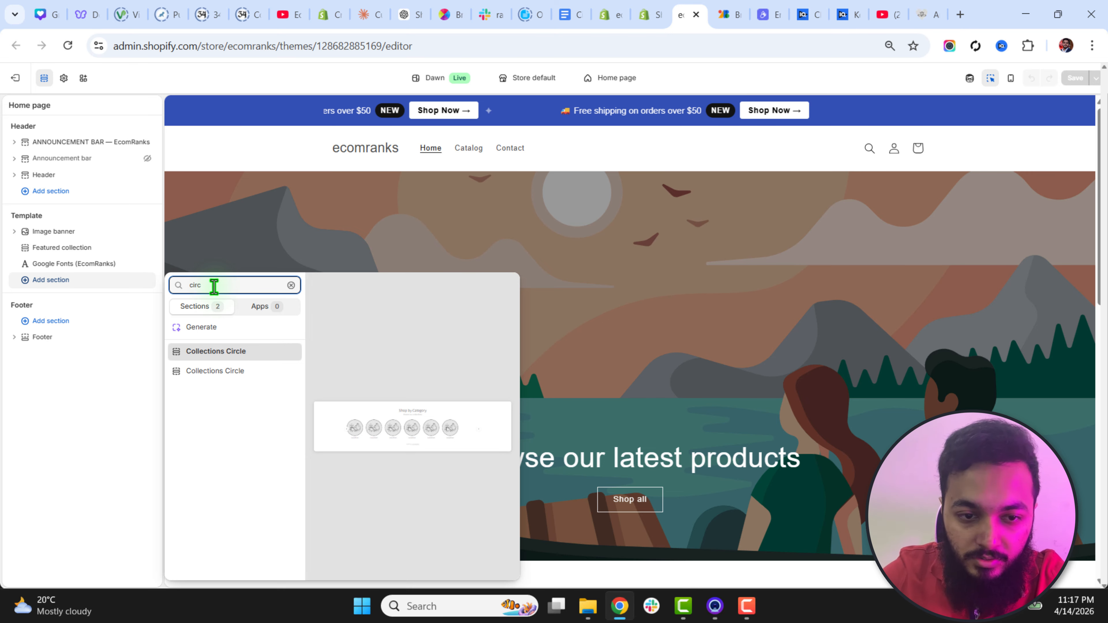
key(Return)
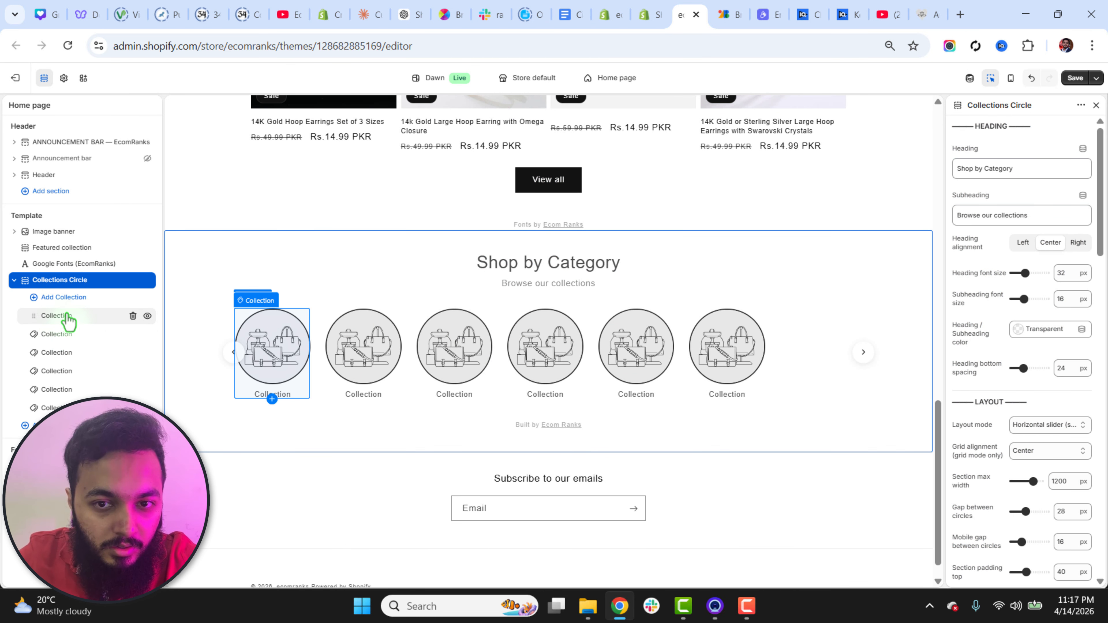
click(13, 281)
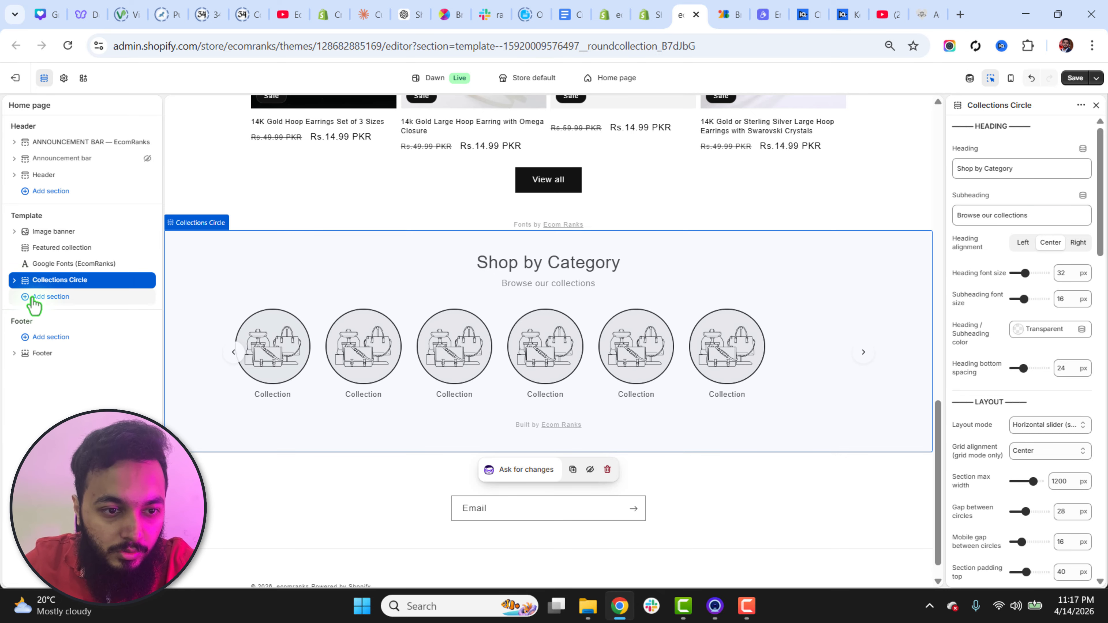
drag(27, 283, 19, 222)
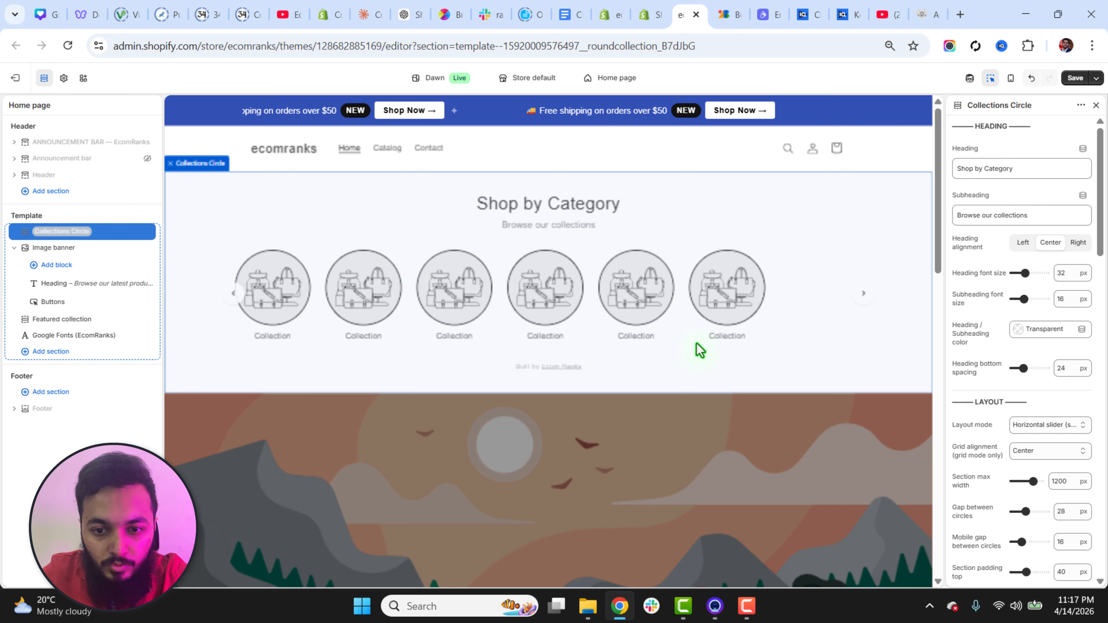
Turn off the preview inspector, expand the Collections Circle section and disable its 'Built by Ecom Ranks' credit.
click(992, 92)
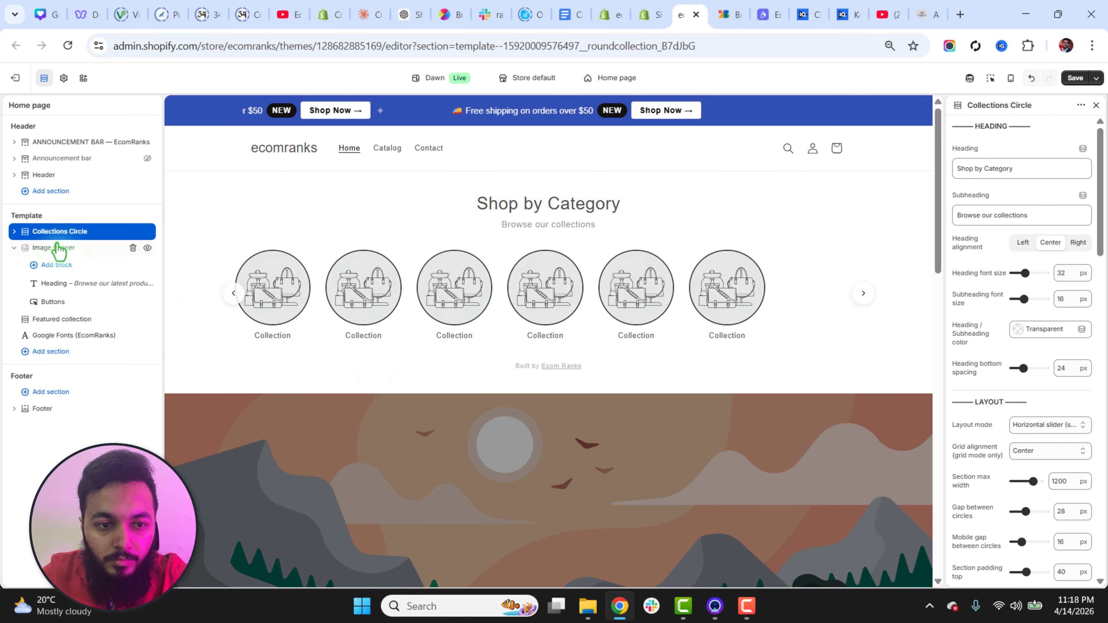
click(13, 232)
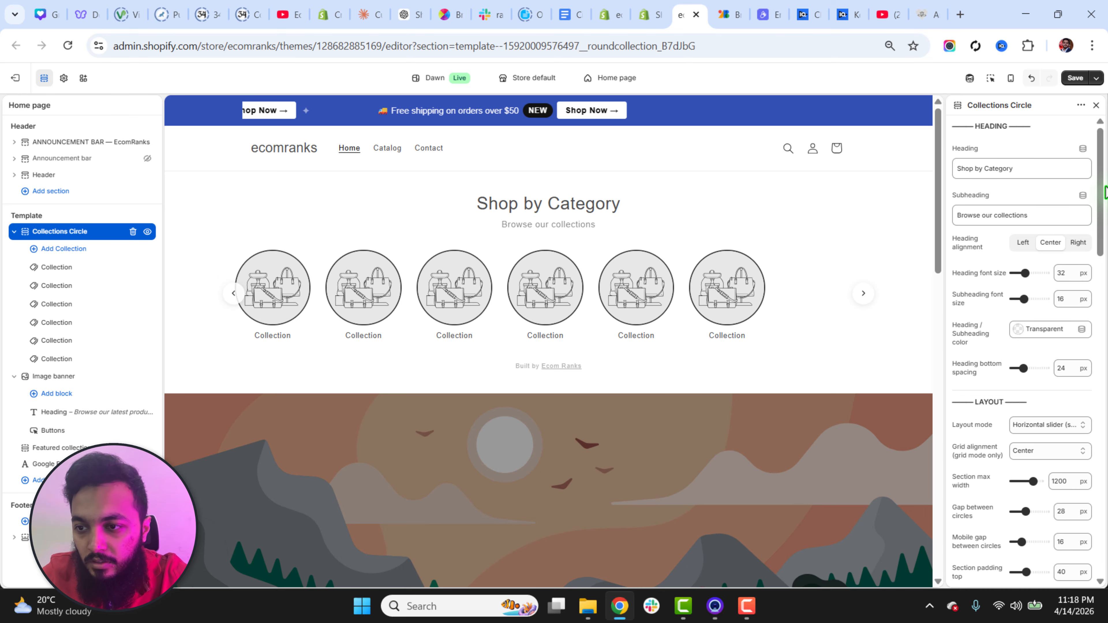
drag(1101, 222, 1101, 544)
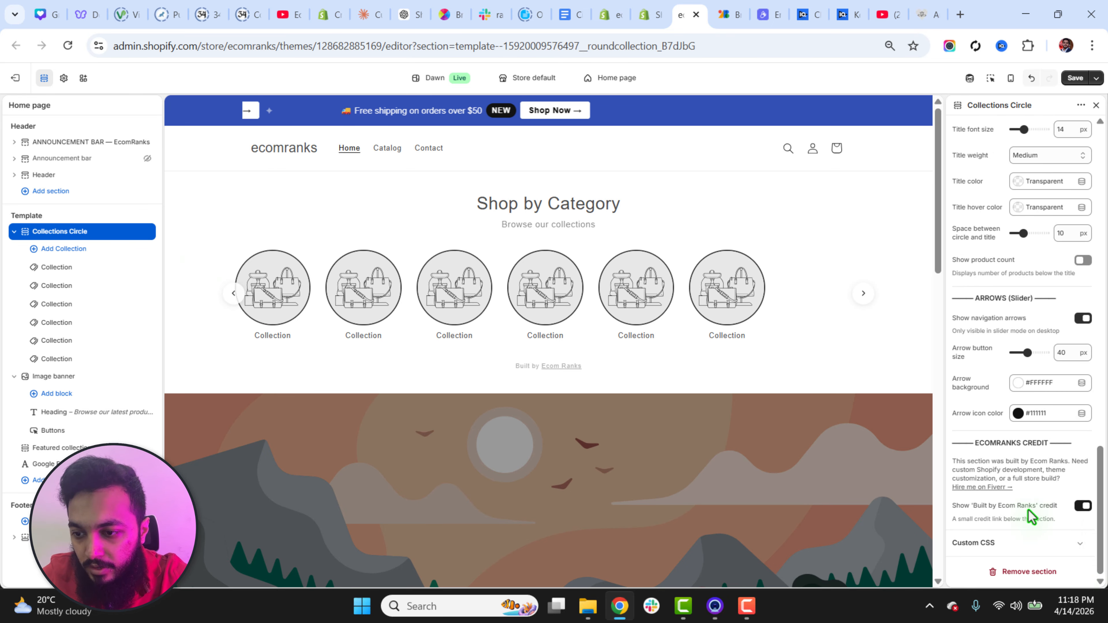
click(1083, 505)
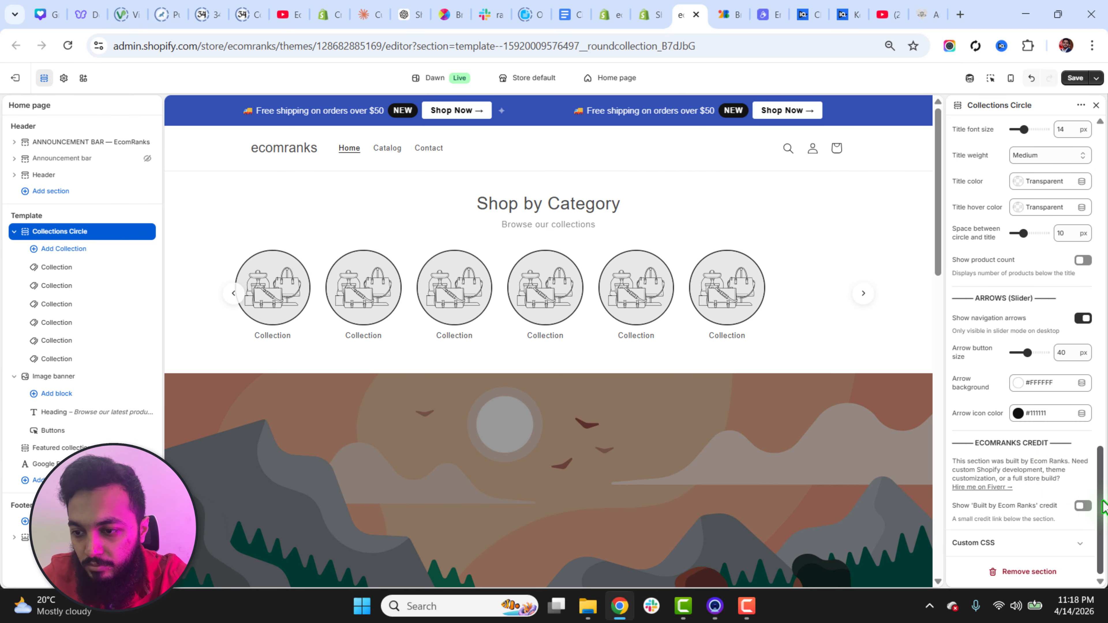
Try the Right heading alignment for the Collections Circle section and return it to Center.
drag(1101, 480, 1104, 146)
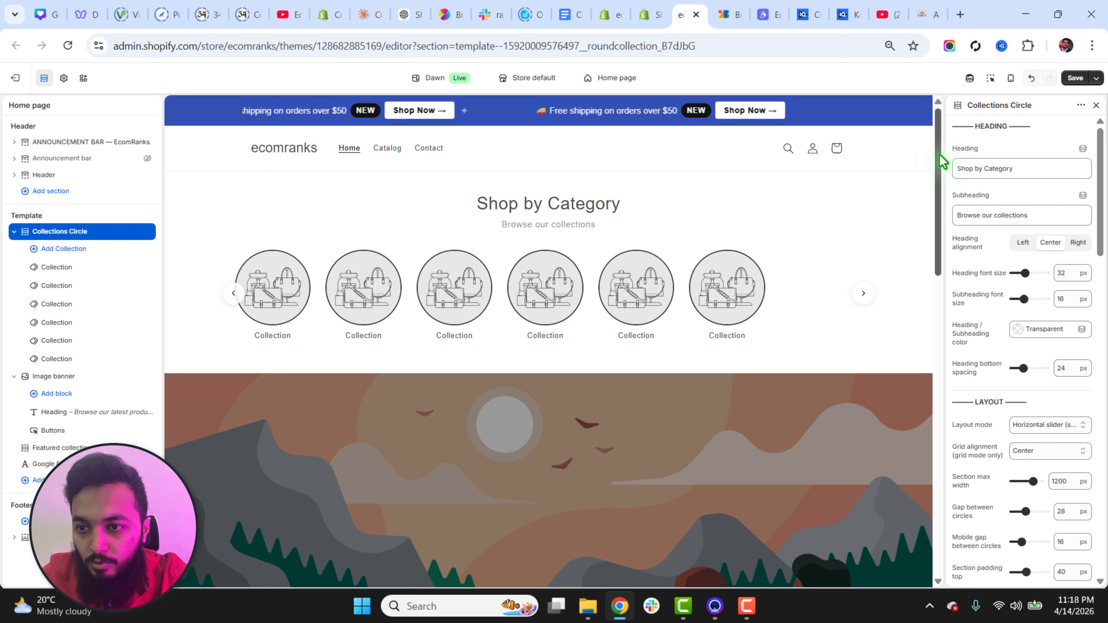
click(1015, 169)
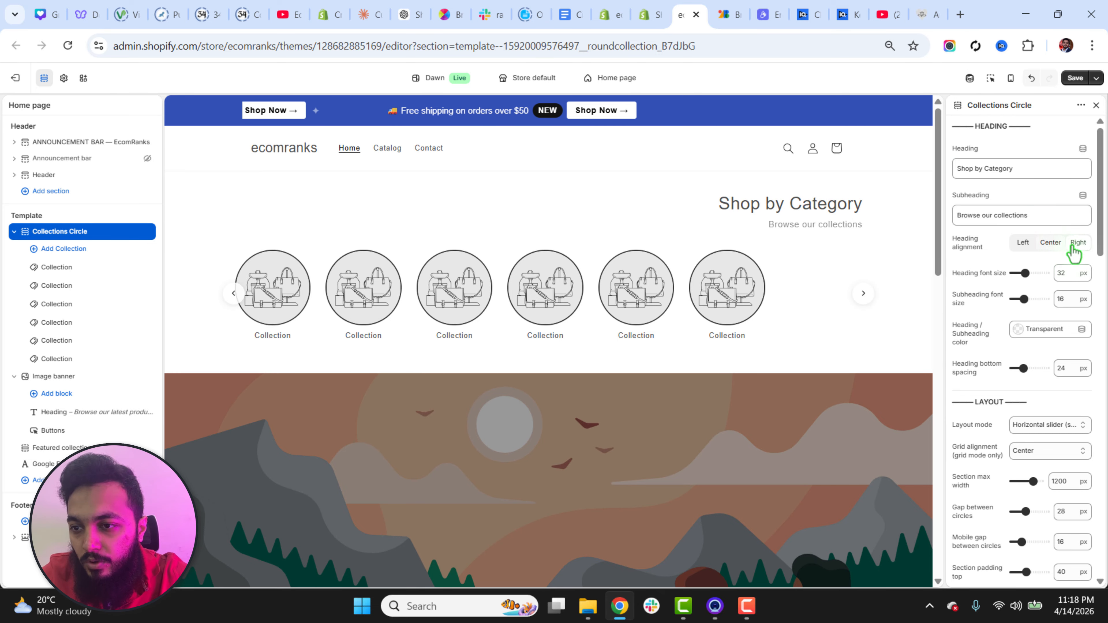
click(1051, 243)
Set the section's layout mode to Wrap grid with Left grid alignment and add two more Collection blocks.
scroll(1099, 188, down, 5)
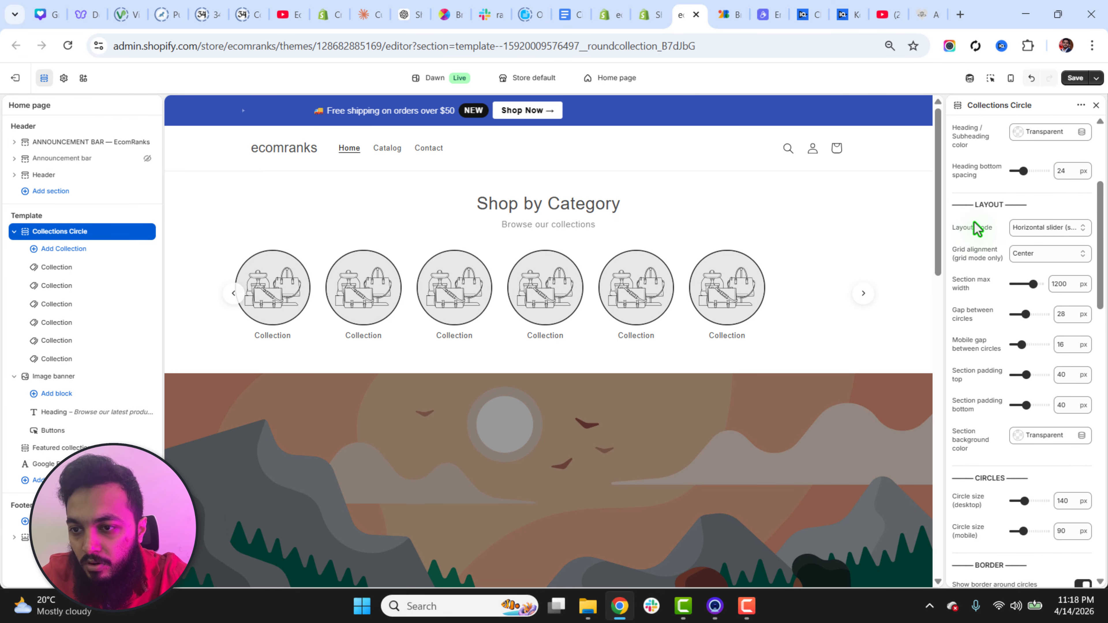
click(1059, 232)
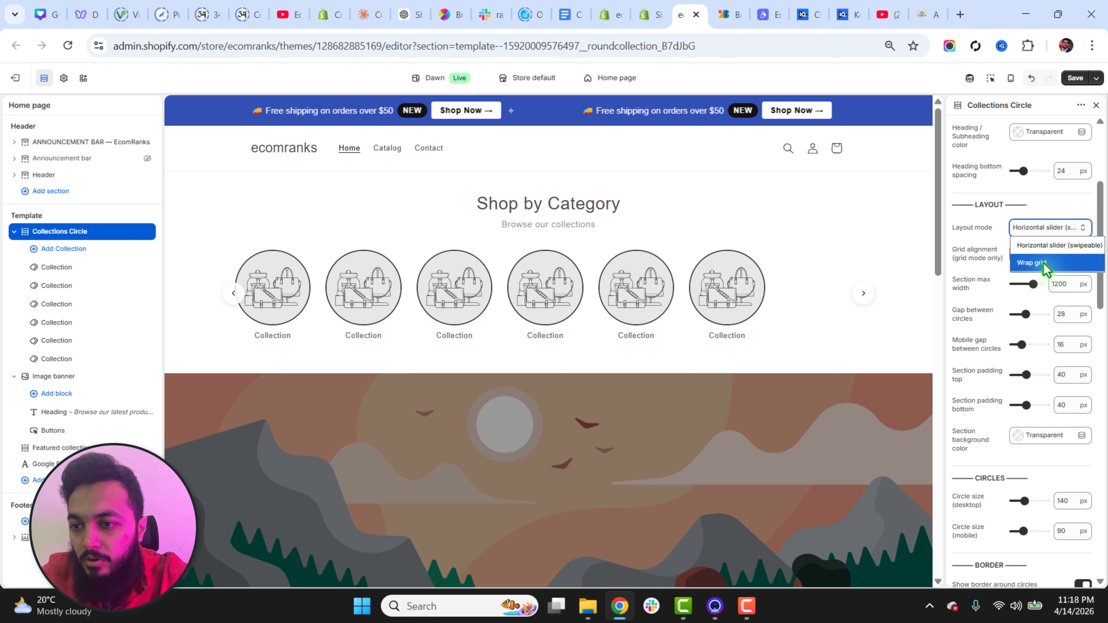
click(863, 303)
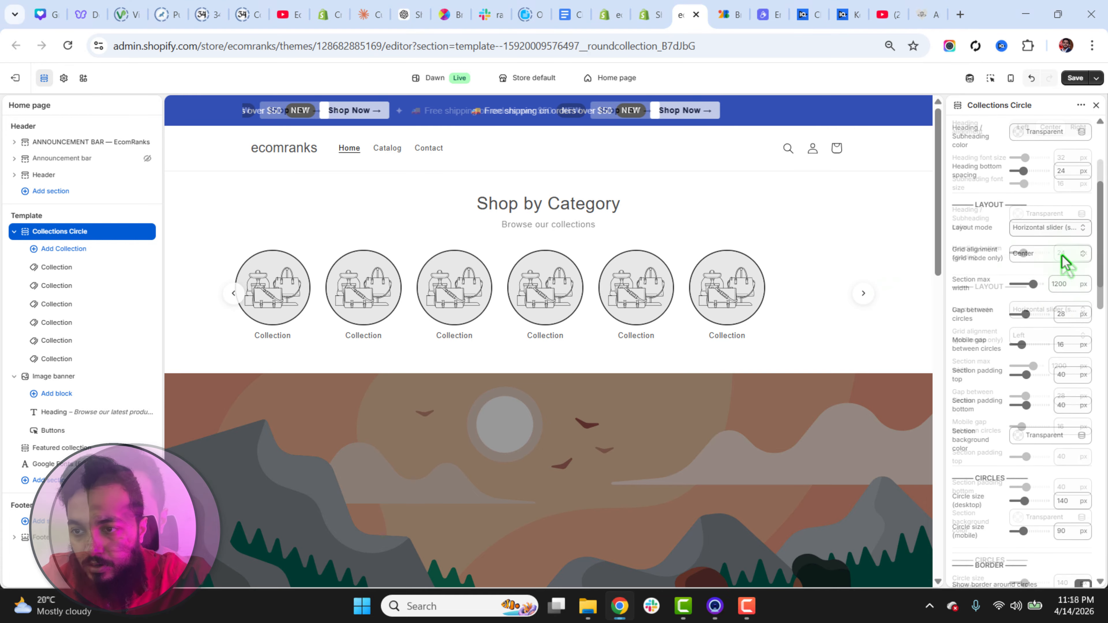
scroll(1057, 305, up, 2)
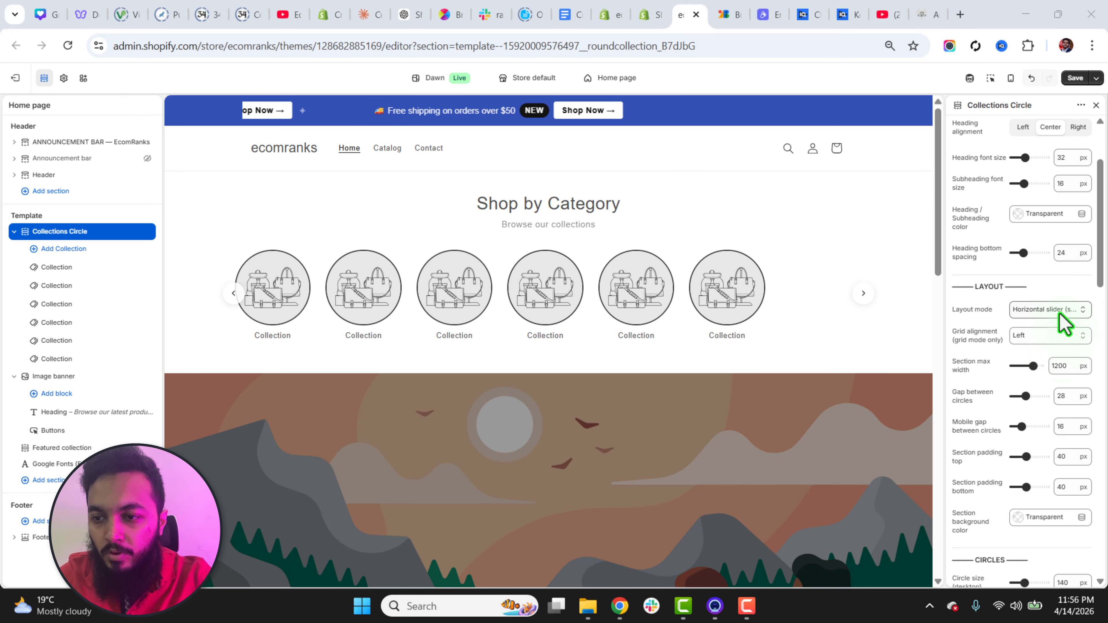
click(1060, 314)
click(1050, 346)
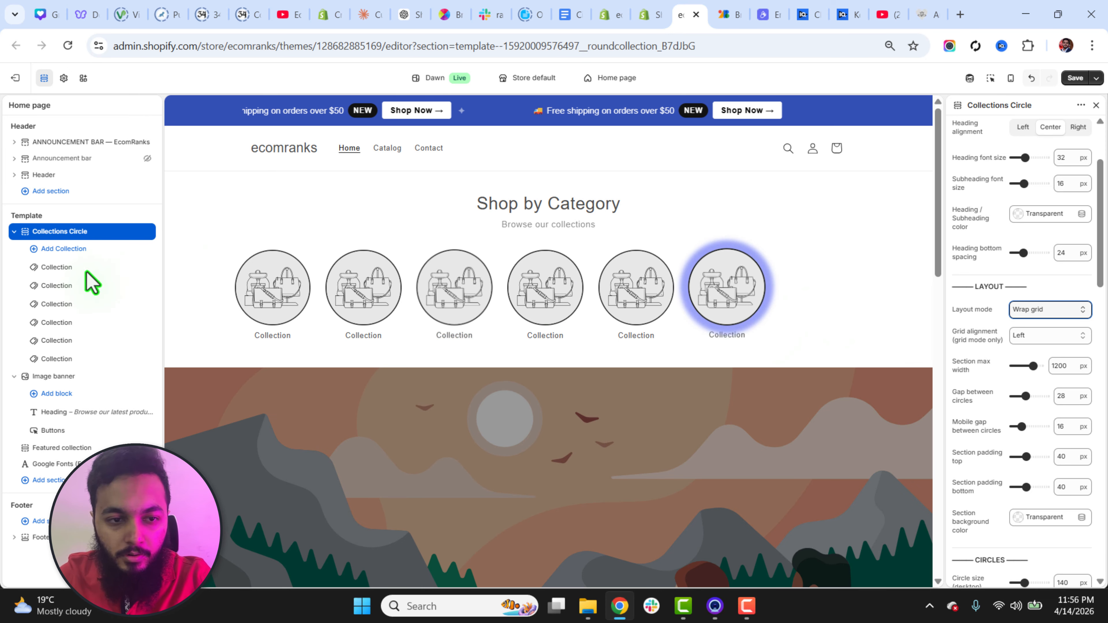
click(70, 253)
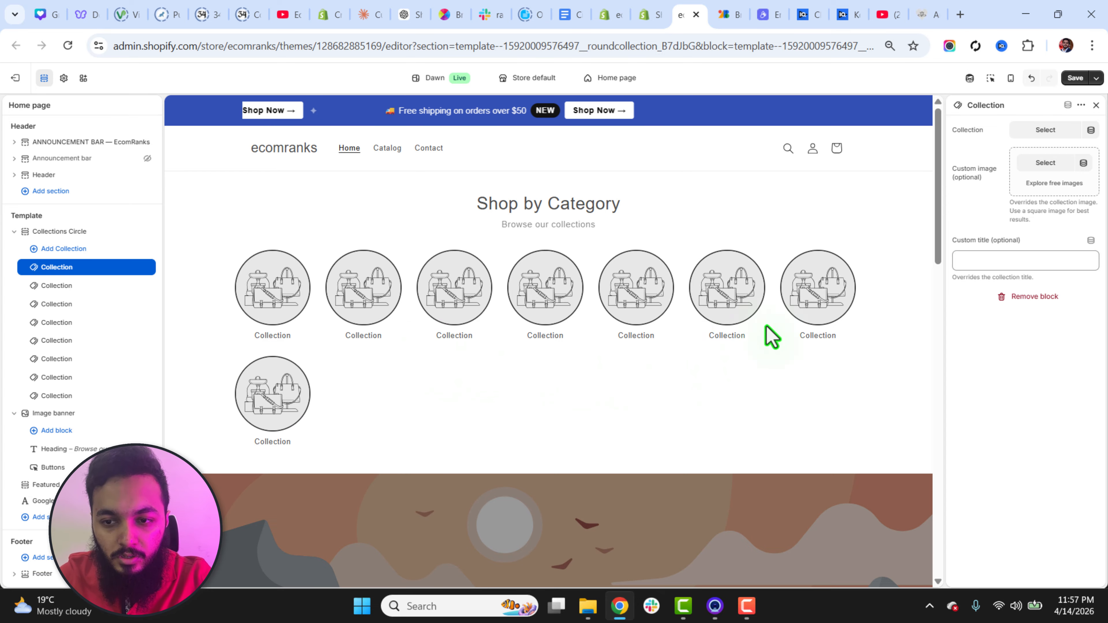
Switch the Collections Circle layout mode to the horizontal slider and advance the circles in the preview.
click(64, 237)
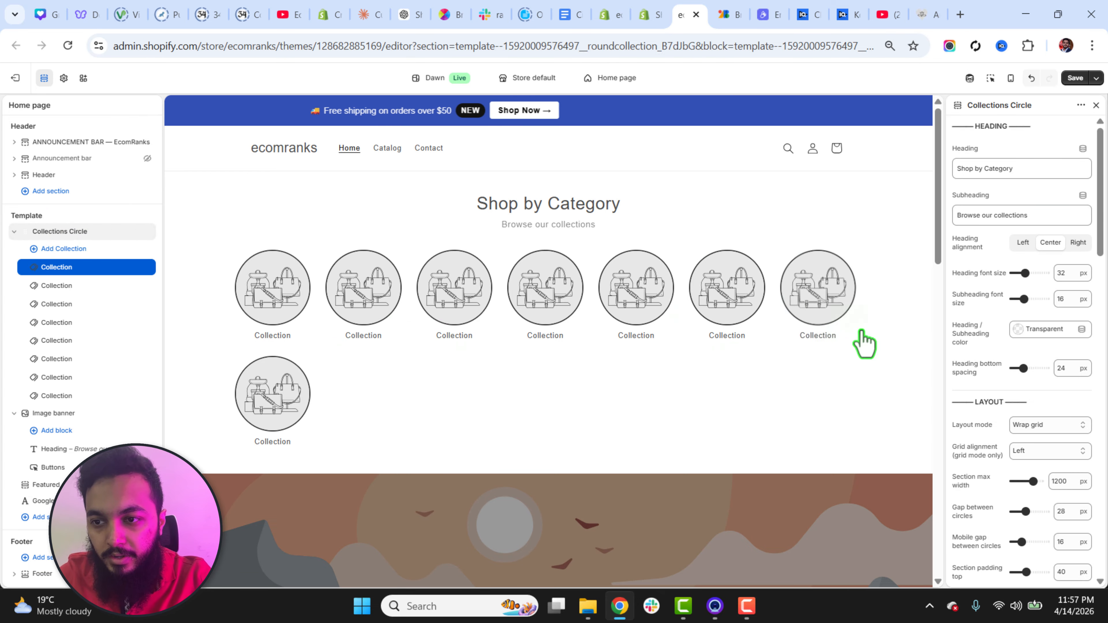
click(1054, 338)
click(1054, 339)
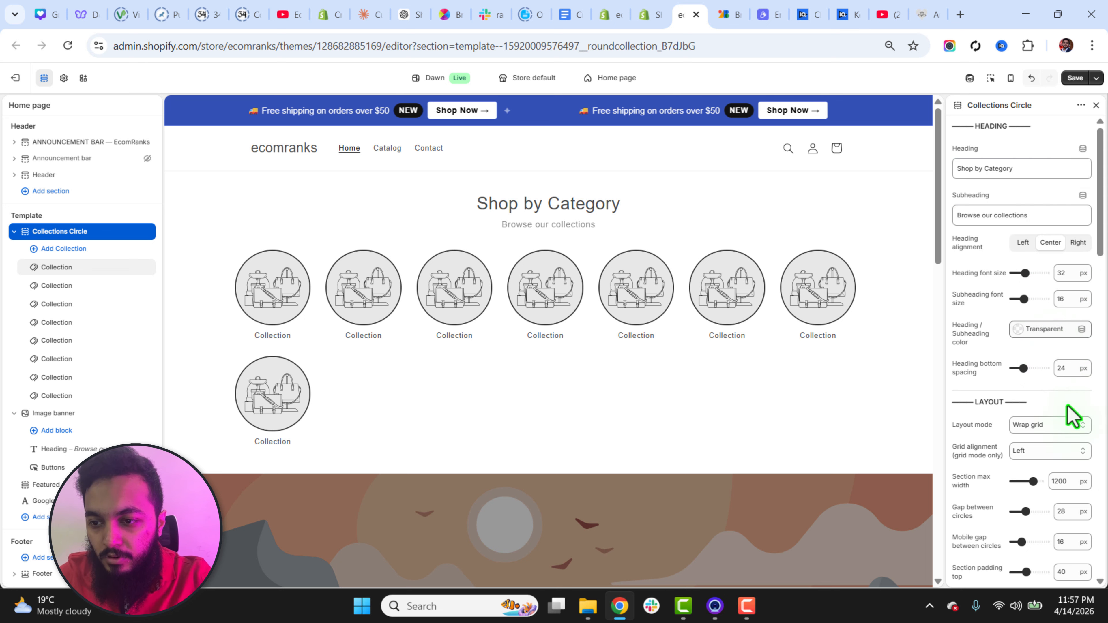
click(1059, 429)
click(1061, 442)
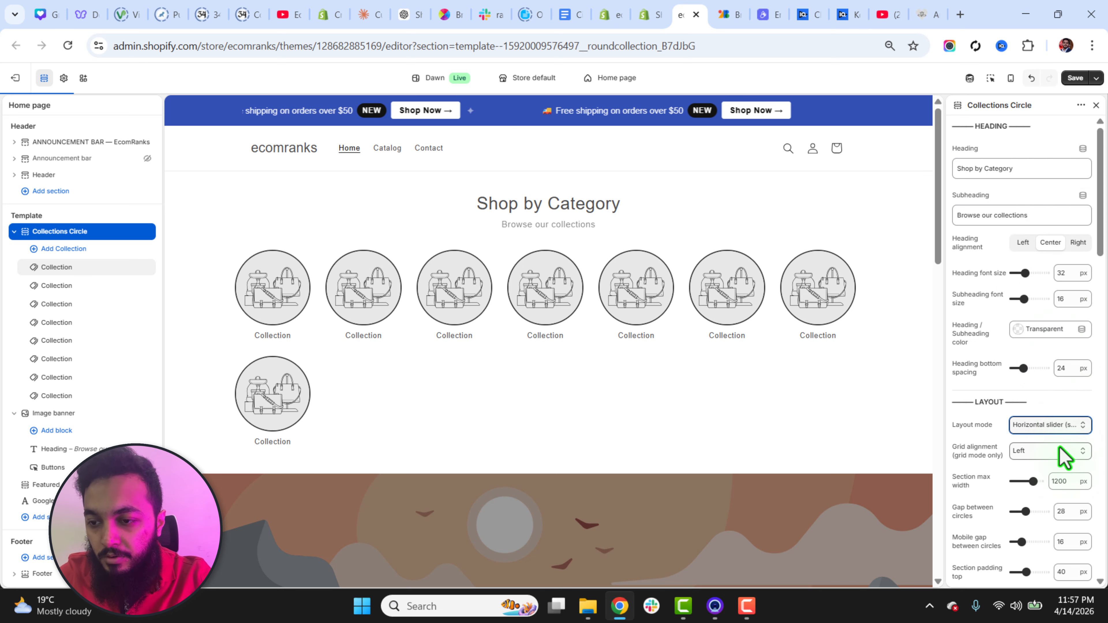
click(864, 294)
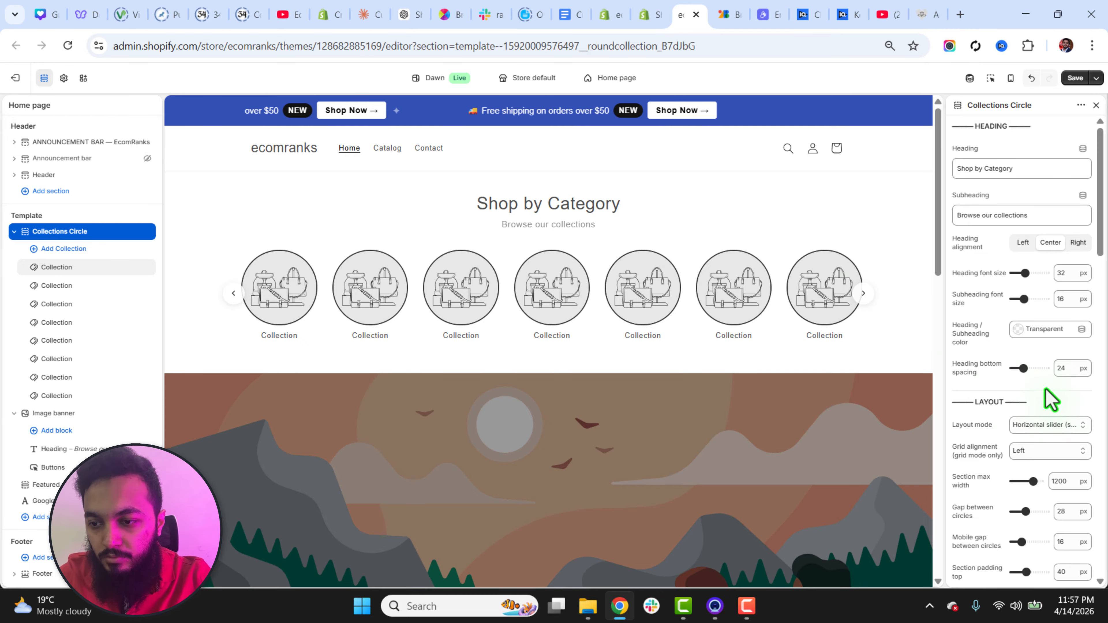
Set the Collections Circle layout mode to Wrap grid and its grid alignment to Center.
scroll(1054, 411, down, 3)
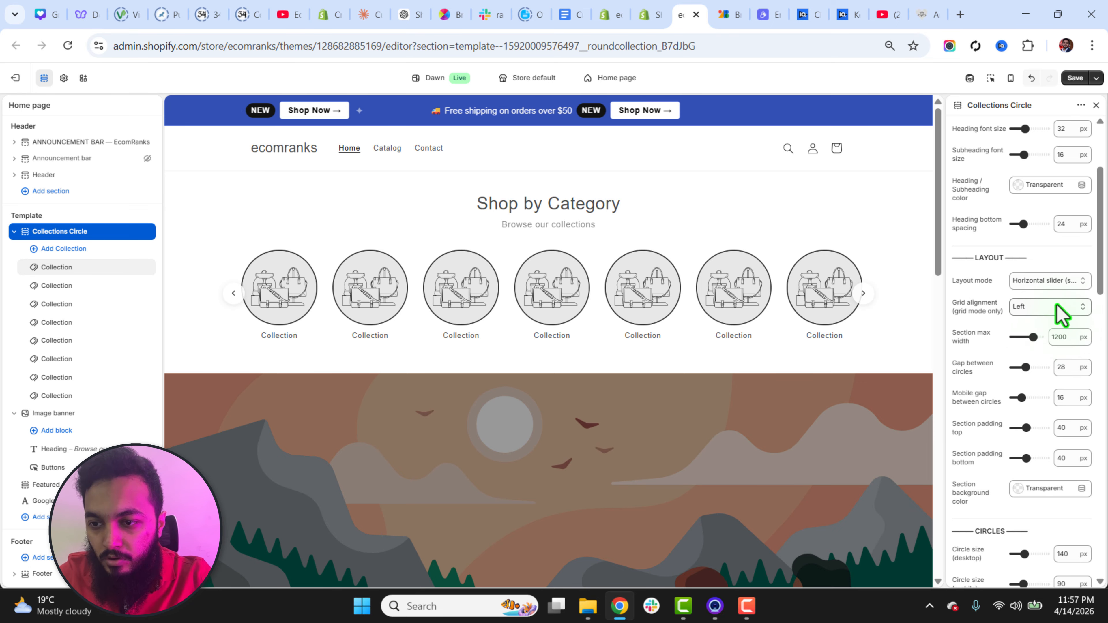
click(1051, 315)
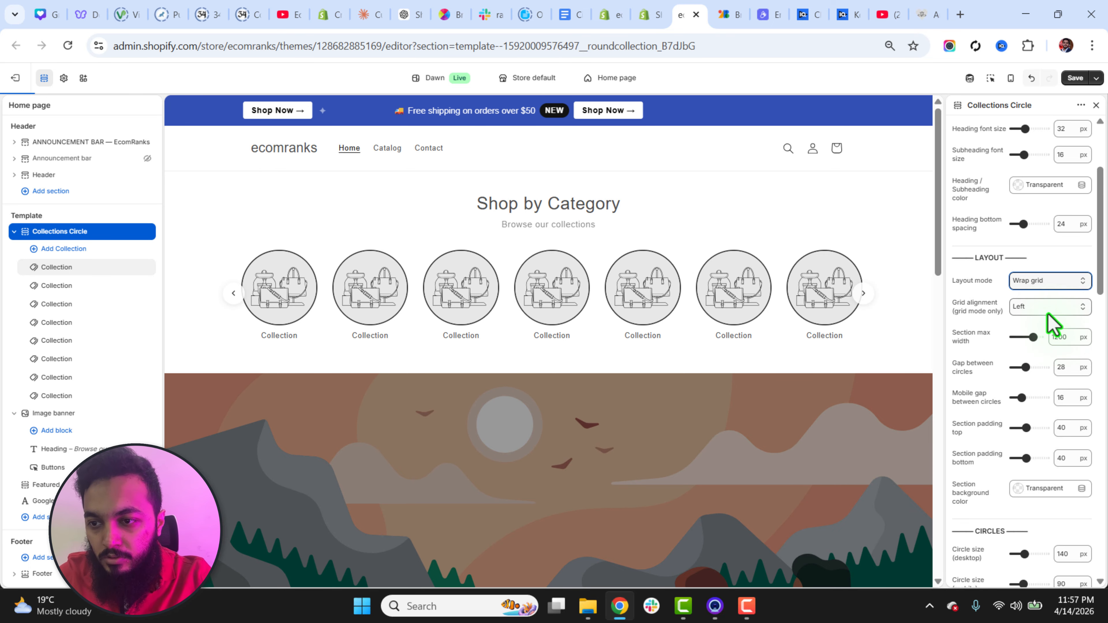
click(1047, 312)
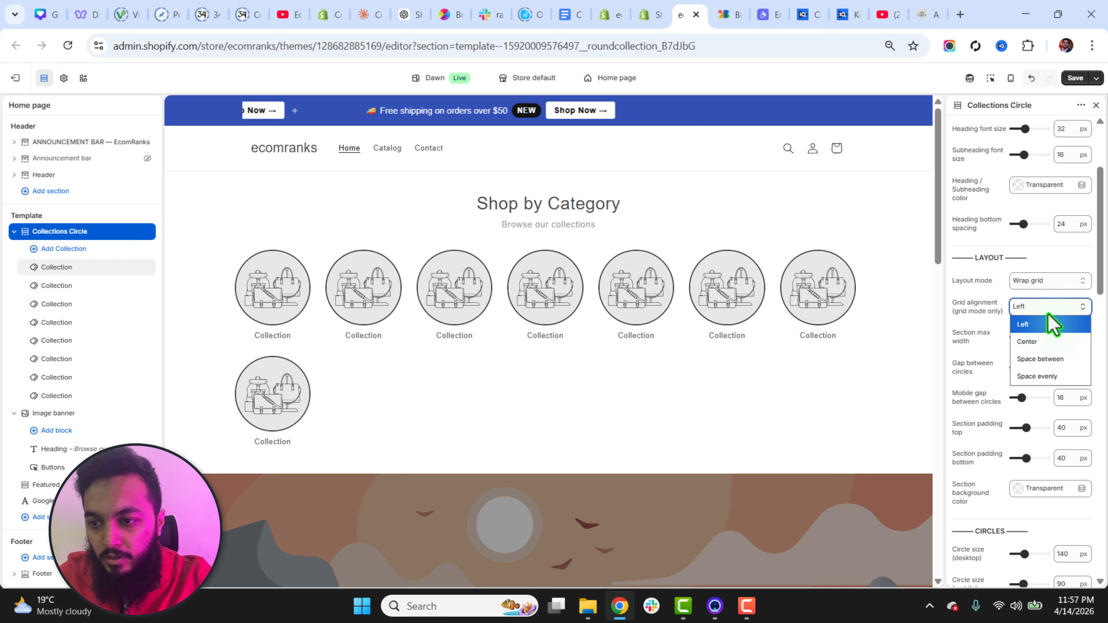
click(1042, 344)
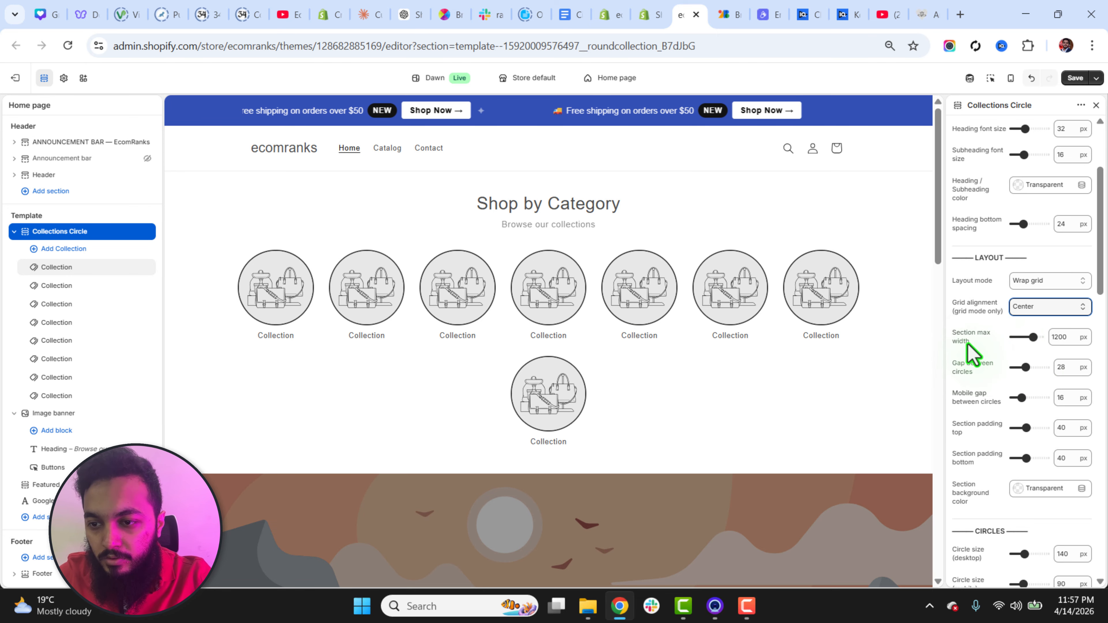
Set the section max width to 1300 px and the gap between circles to 48 px.
click(1018, 337)
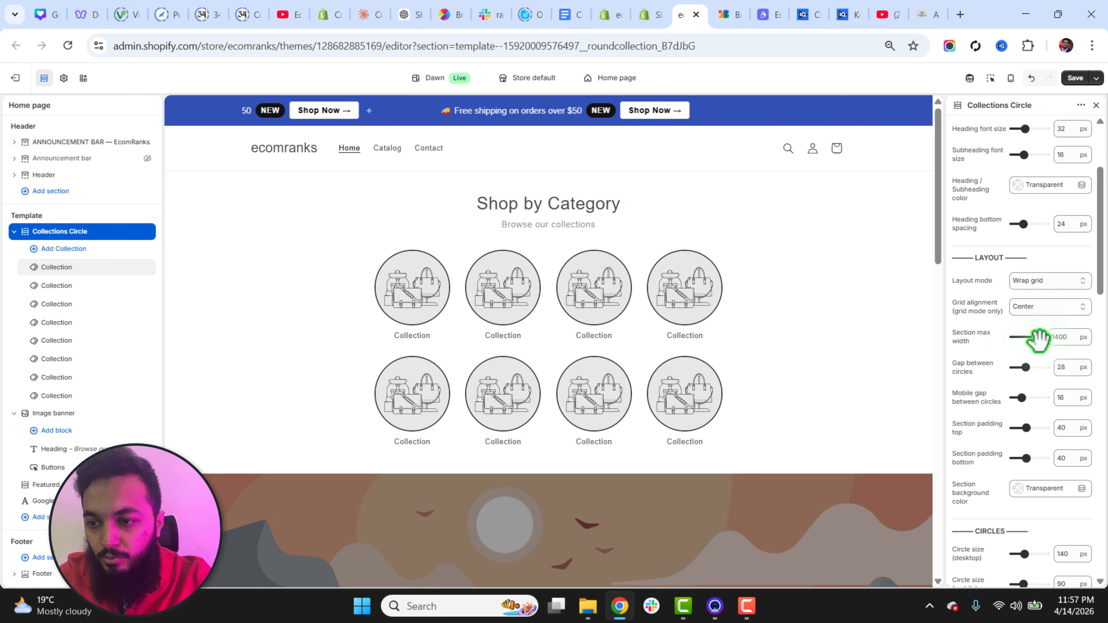
drag(1035, 339, 1037, 340)
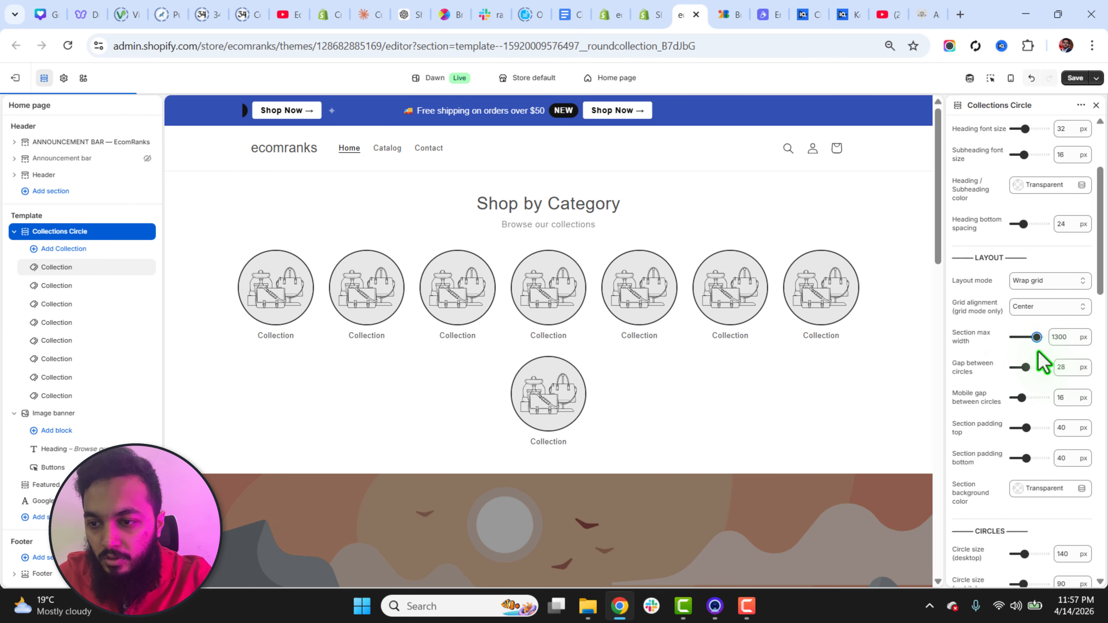
scroll(1025, 390, down, 2)
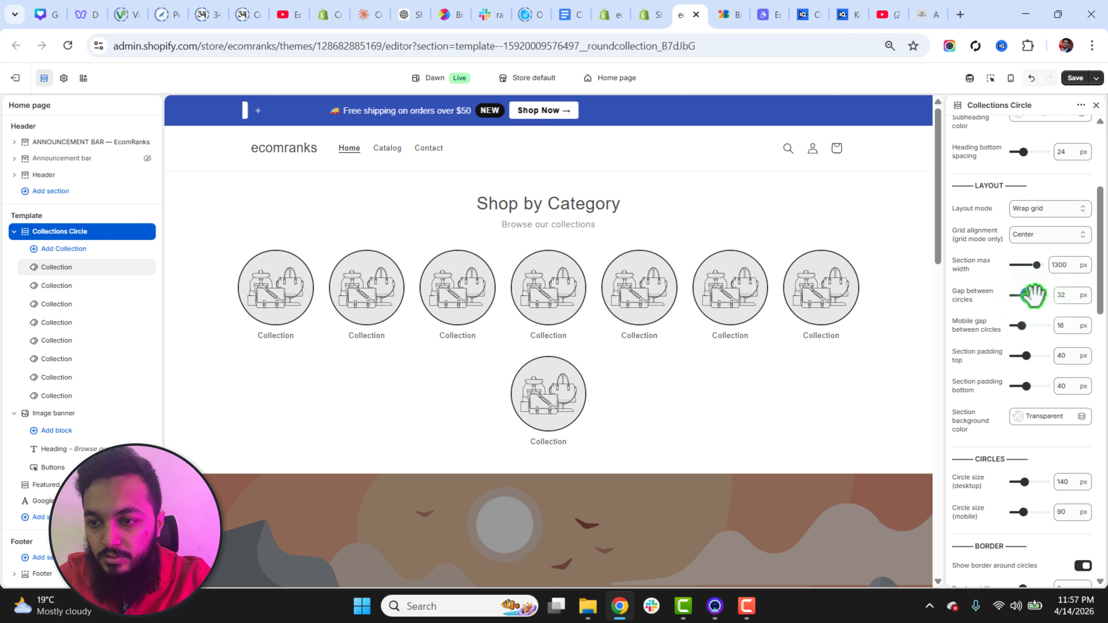
drag(1037, 295, 1038, 295)
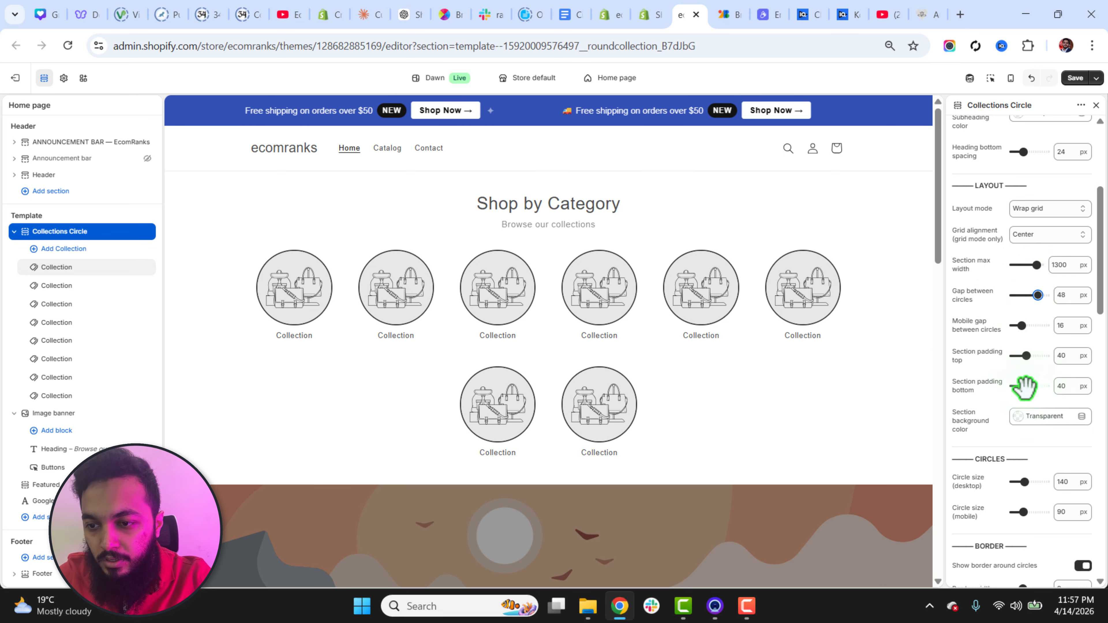
Set the circle size to 110 px on desktop and 60 px on mobile, checking the result in the mobile preview.
drag(1103, 286, 1105, 321)
scroll(1041, 332, down, 2)
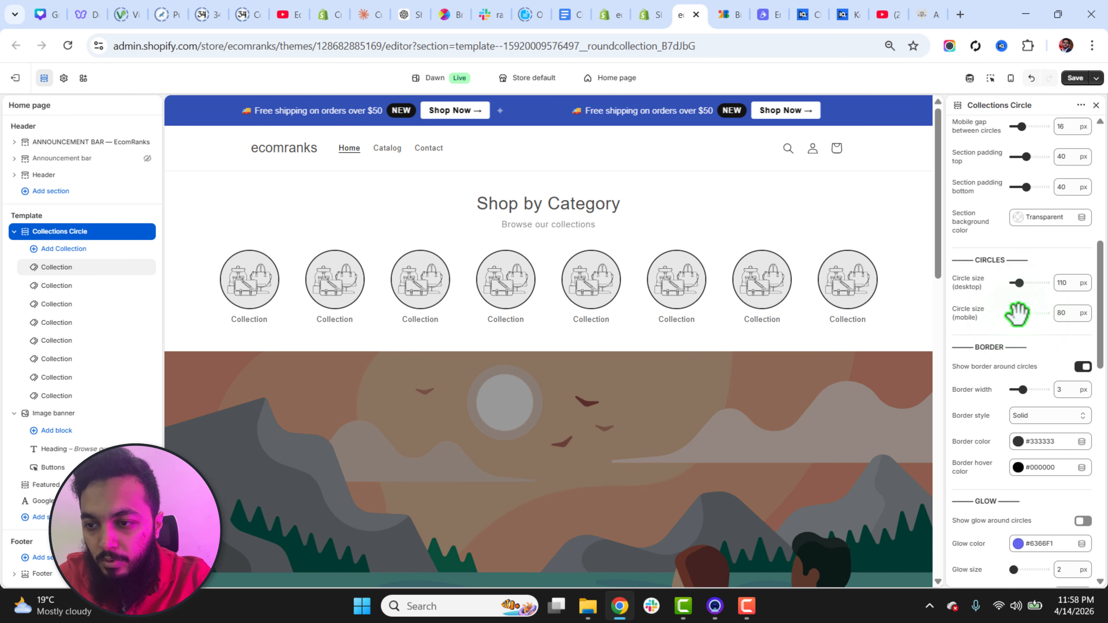
click(1011, 78)
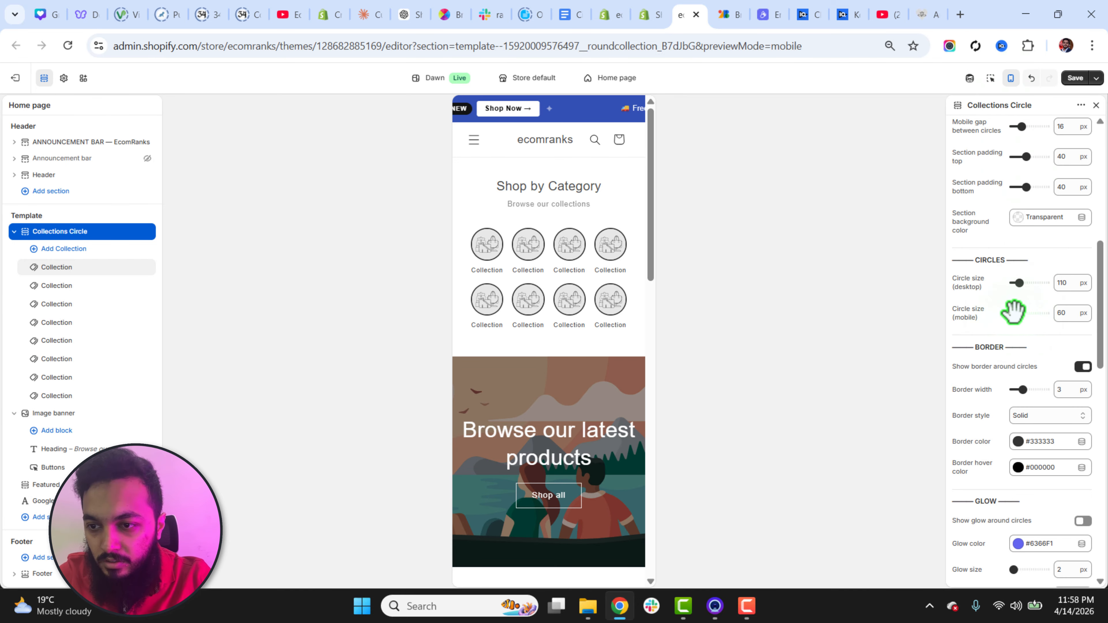
click(1013, 313)
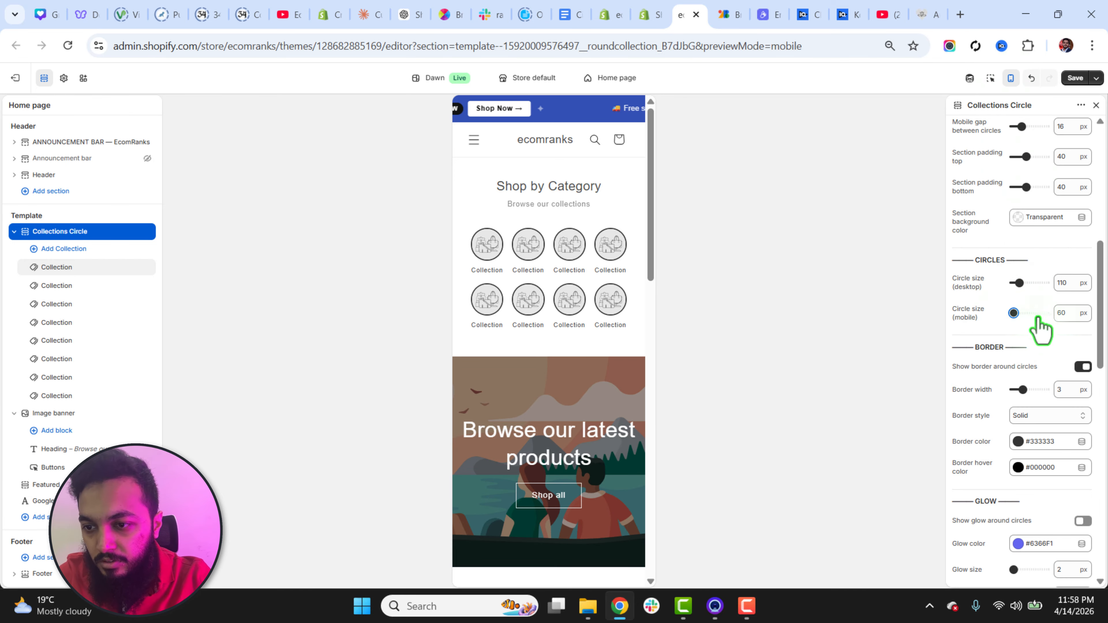
click(1011, 78)
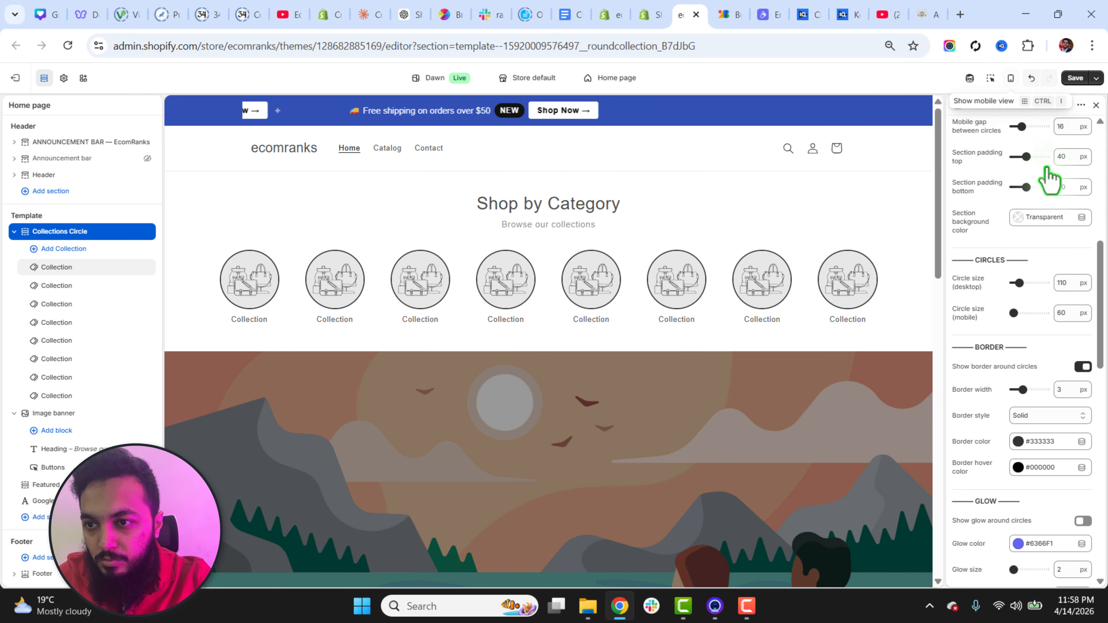
Change the border style around the collection circles to Dotted.
drag(1098, 289, 1102, 317)
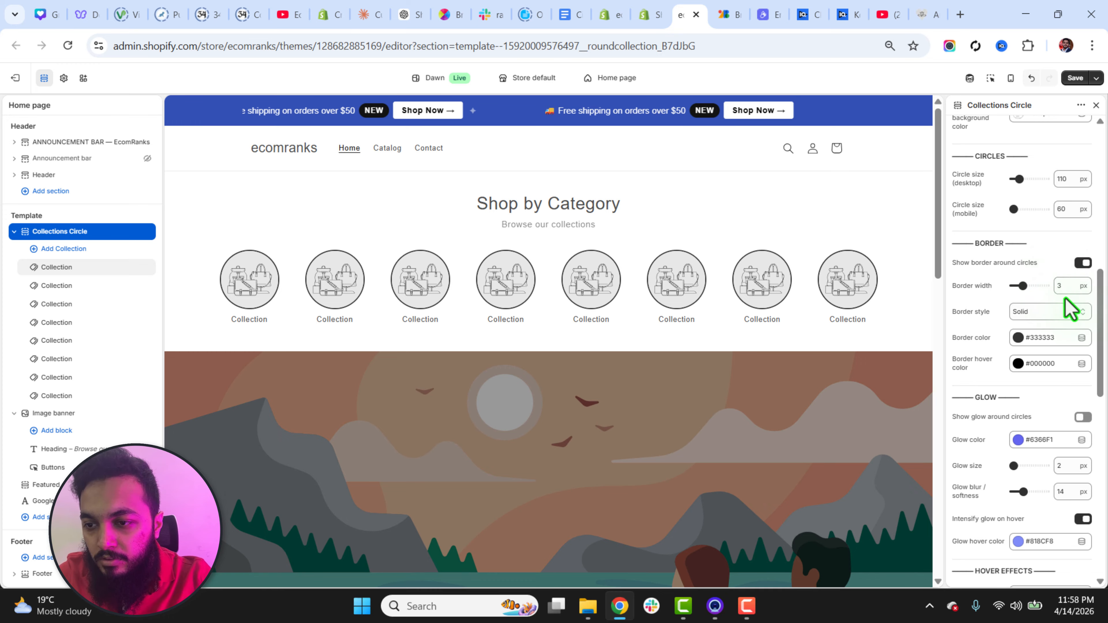
click(1043, 314)
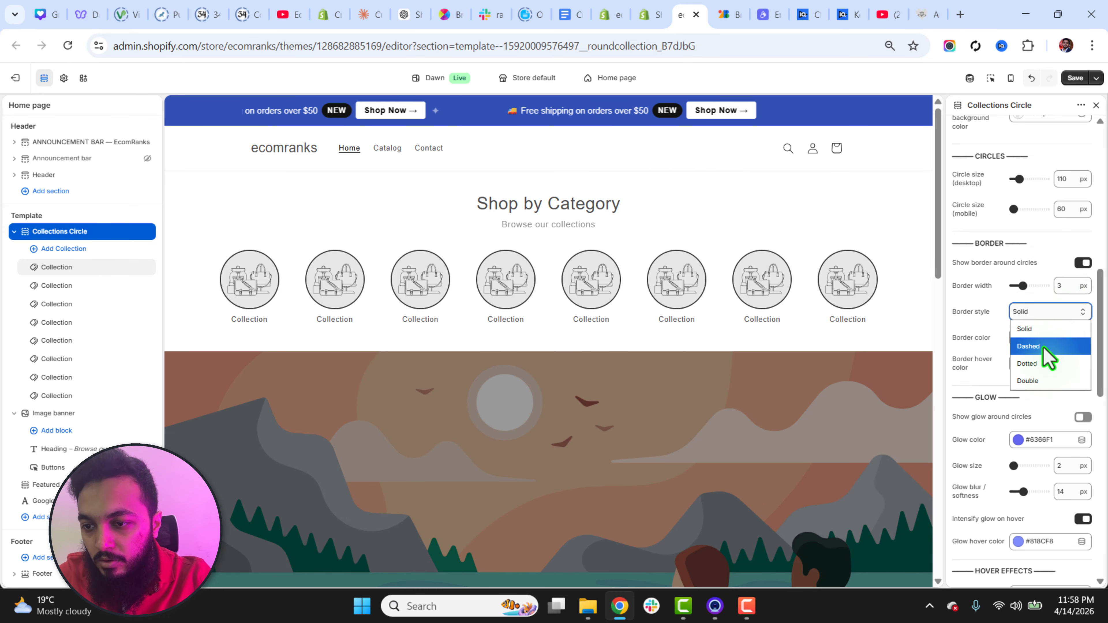
click(1044, 363)
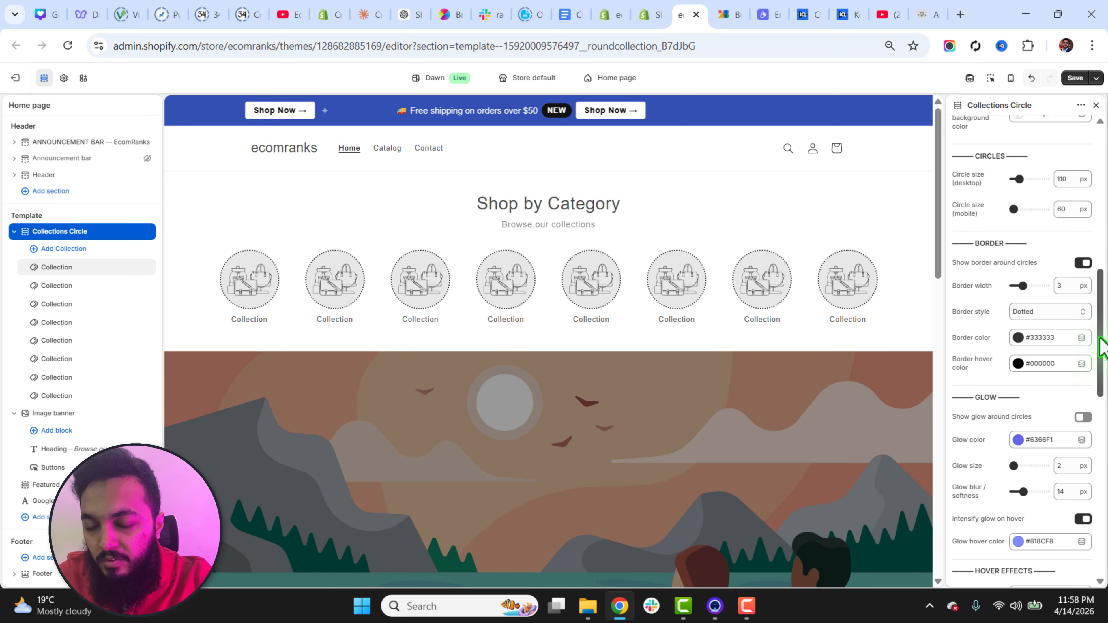
Try the glow around the collection circles and turn it off again.
scroll(1099, 345, down, 3)
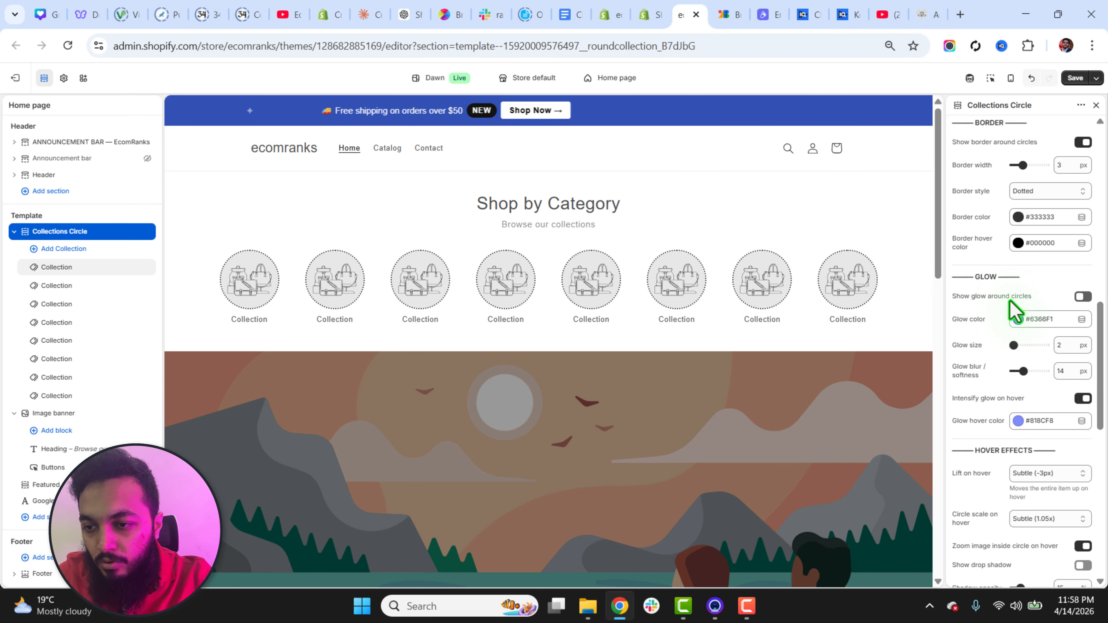
click(1081, 296)
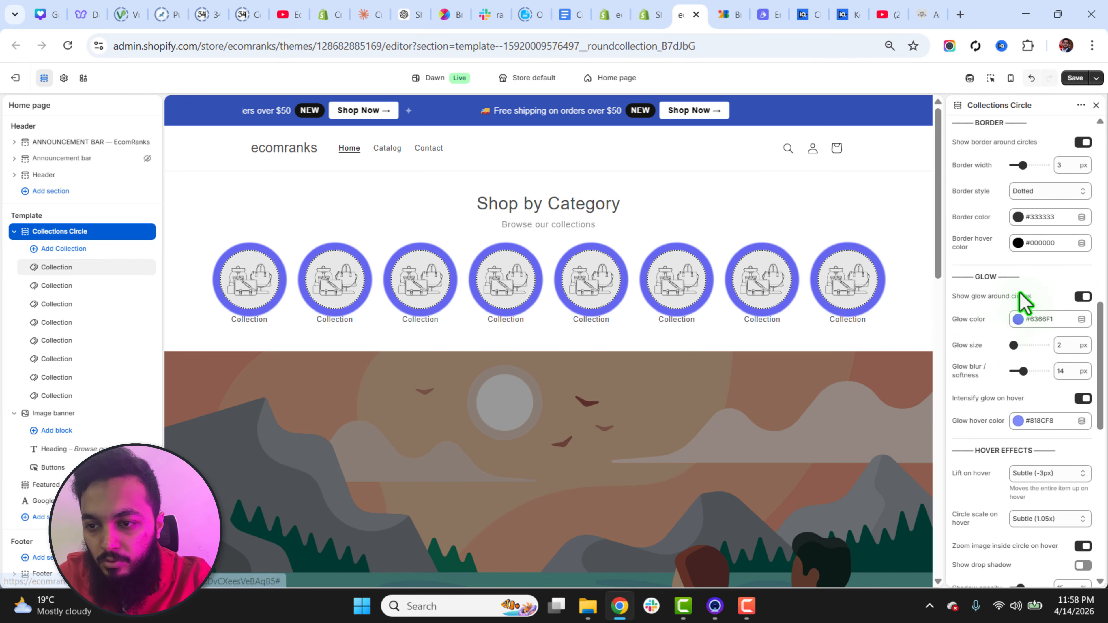
click(1084, 297)
Review the section's hover effects, title and slider arrow settings.
drag(1104, 358, 1105, 392)
scroll(1101, 375, down, 2)
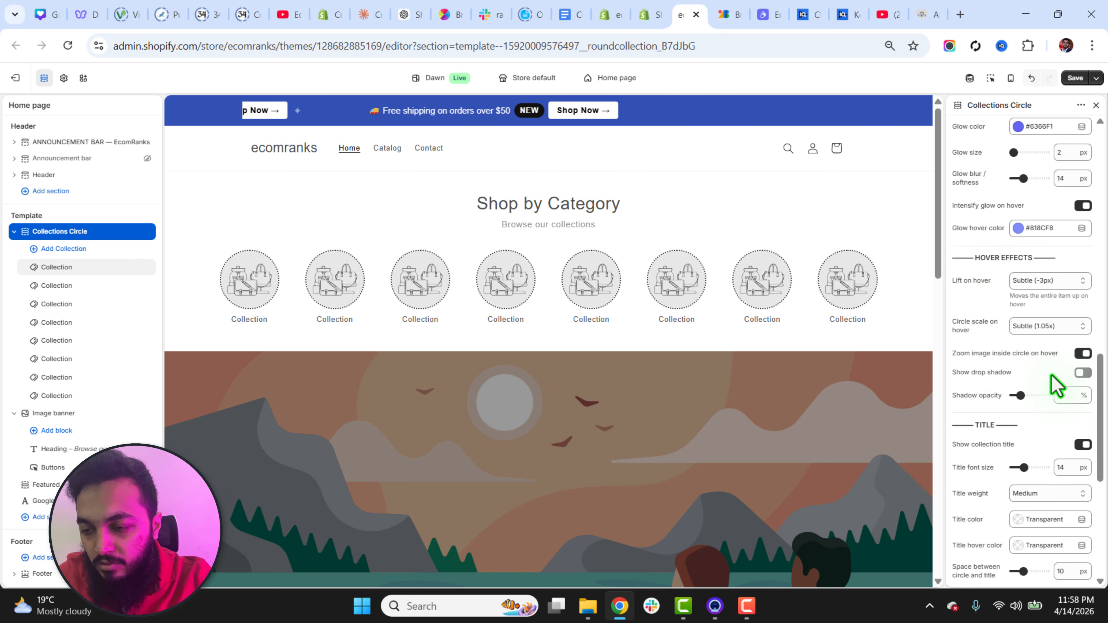
drag(1102, 384, 1106, 460)
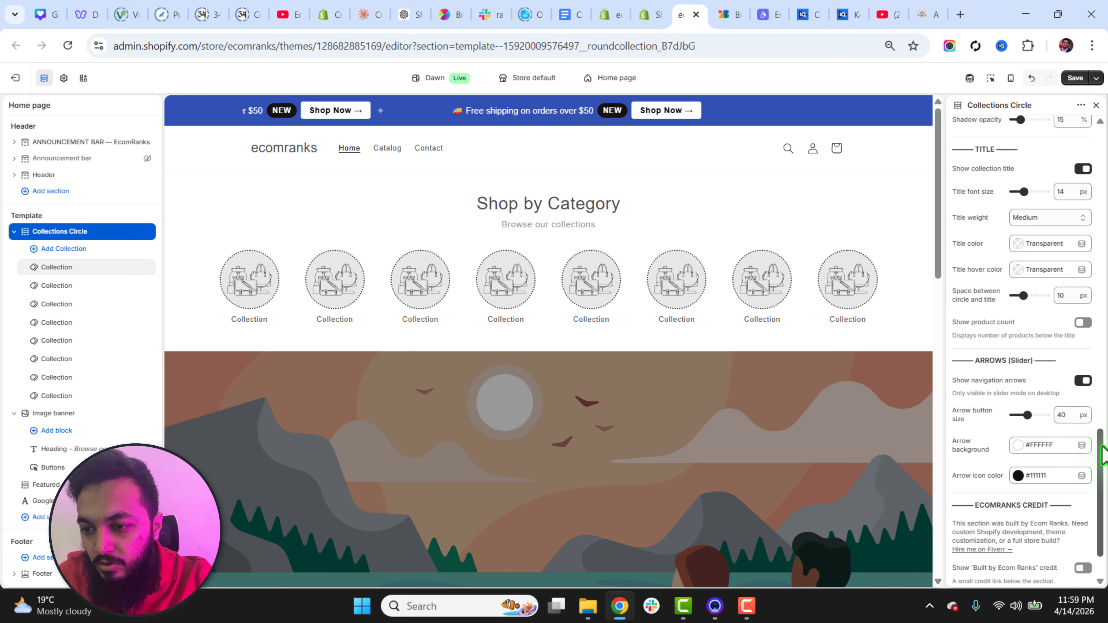
Change the Collections Circle section's layout mode to Horizontal slider and check the navigation arrow settings.
drag(1105, 456, 1105, 477)
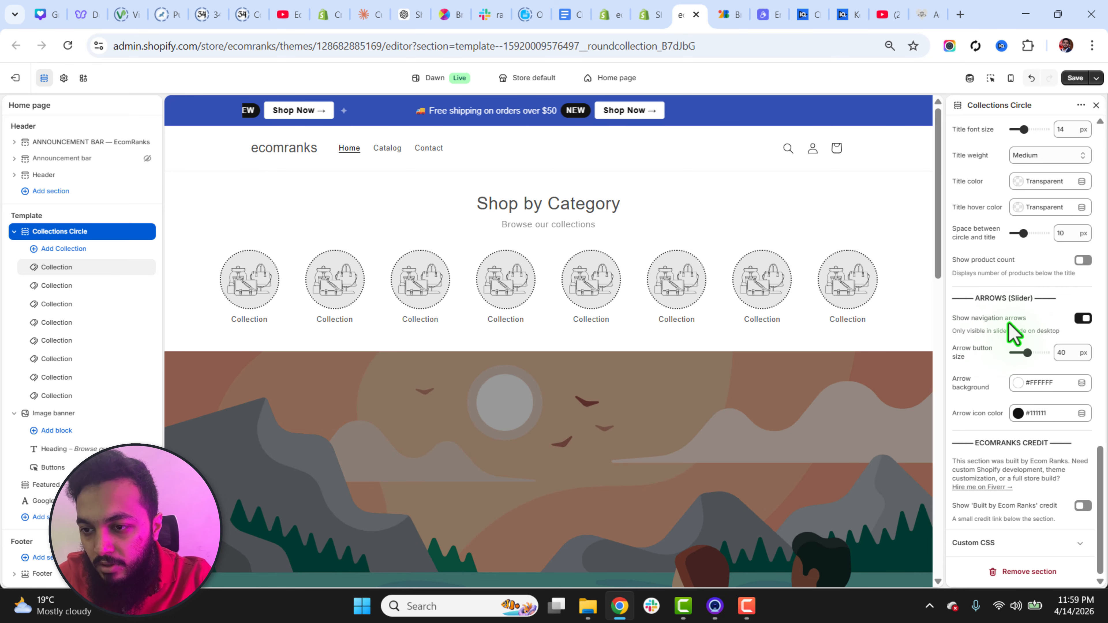
scroll(1091, 411, up, 15)
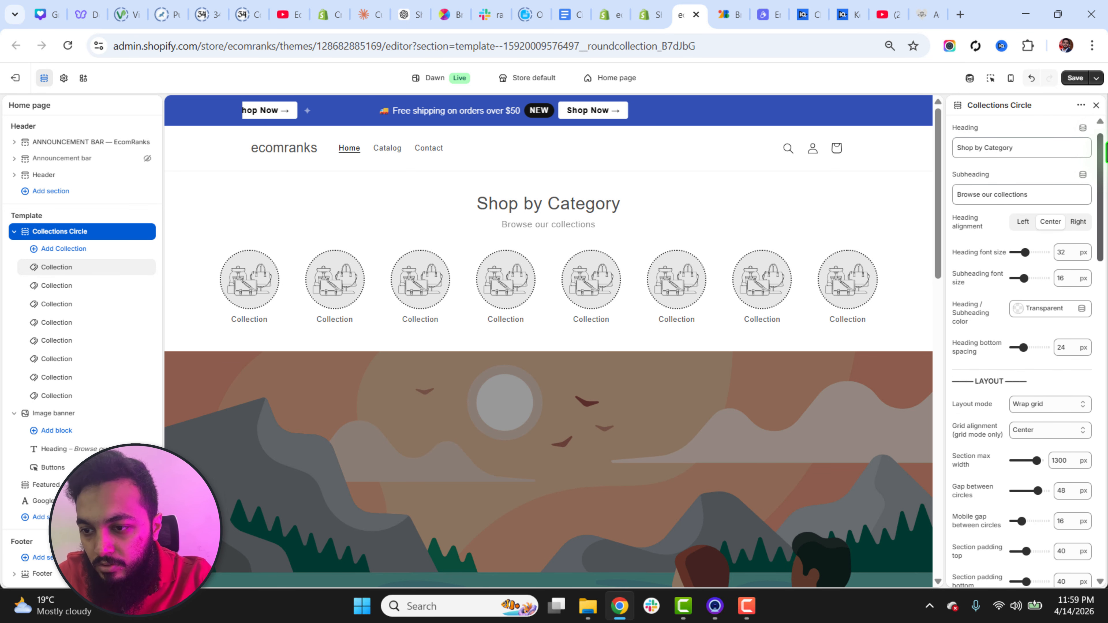
click(1082, 410)
click(1058, 426)
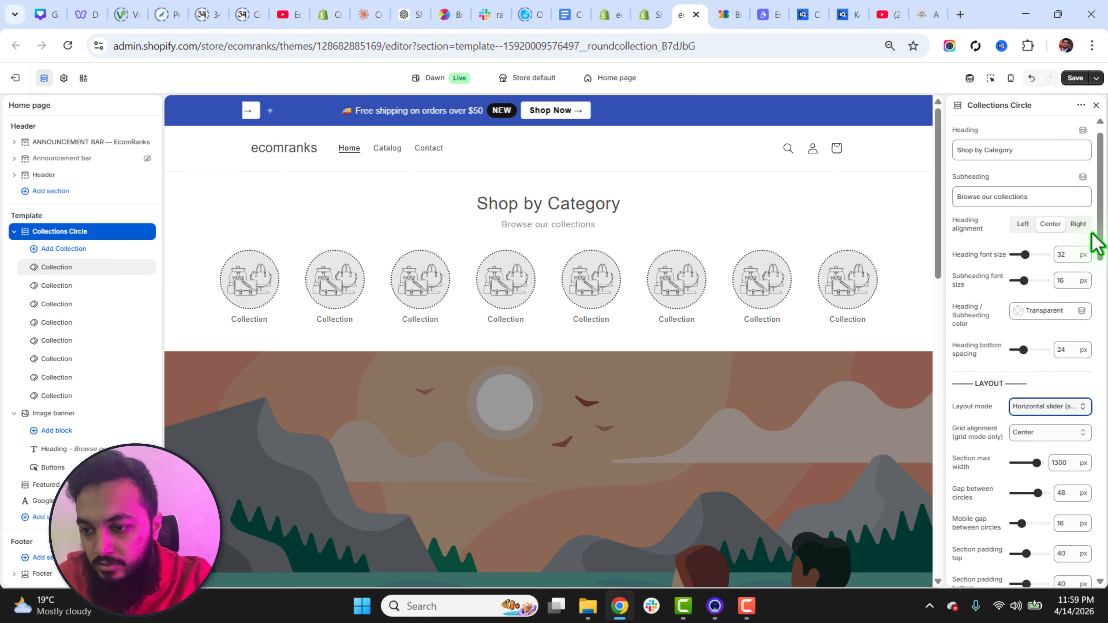
scroll(1103, 282, down, 15)
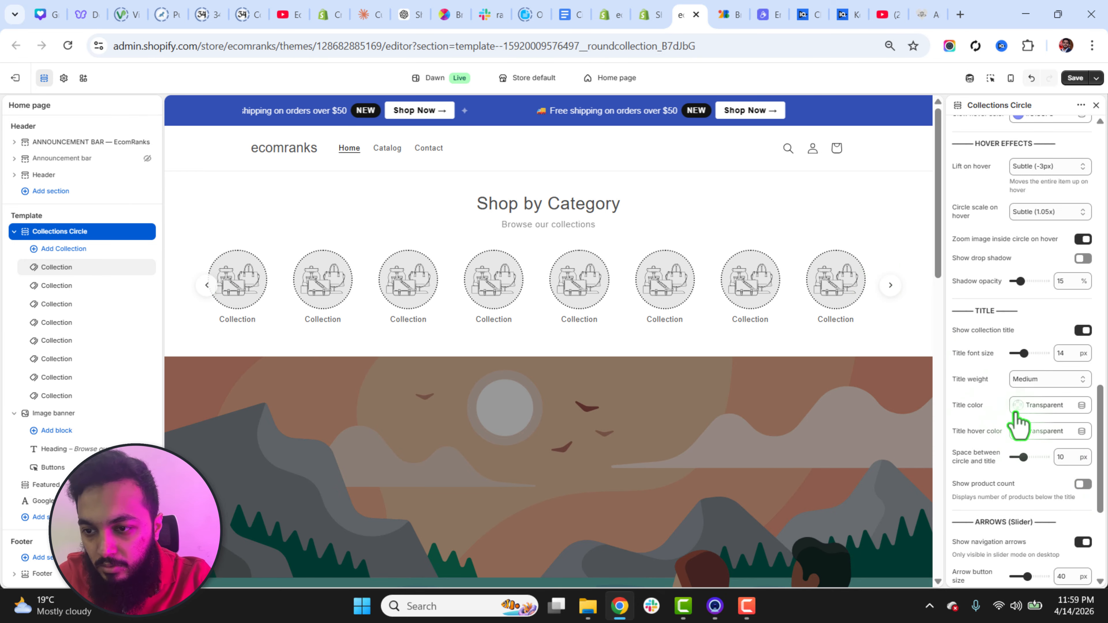
scroll(1082, 437, down, 4)
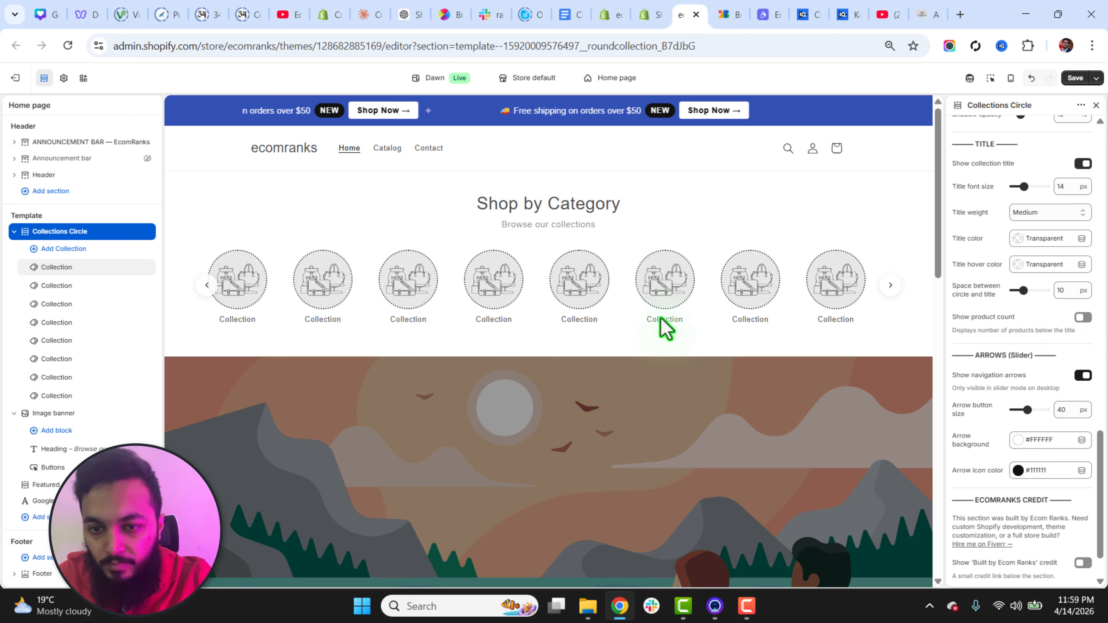
Assign the Home page collection to the first collection block and give it the custom title "Best Selling".
click(56, 267)
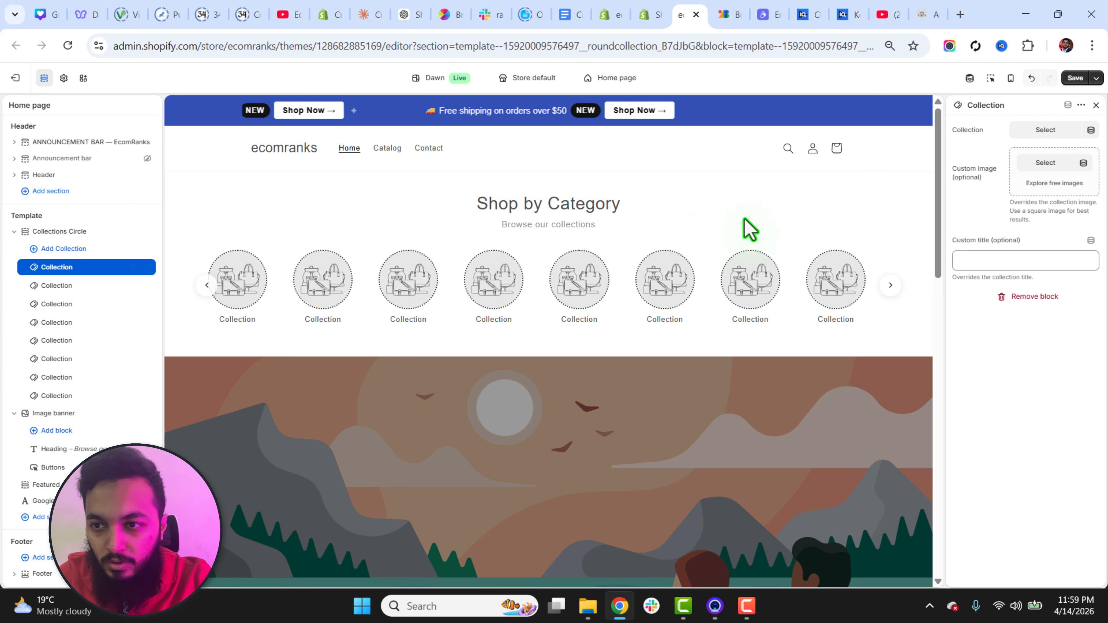
click(1048, 135)
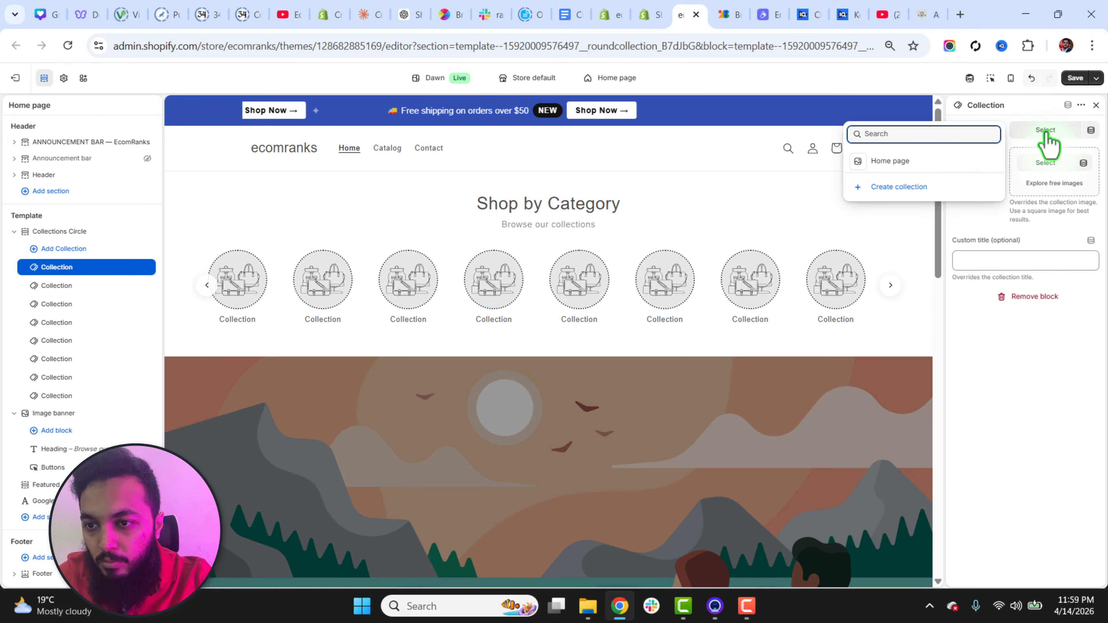
click(938, 162)
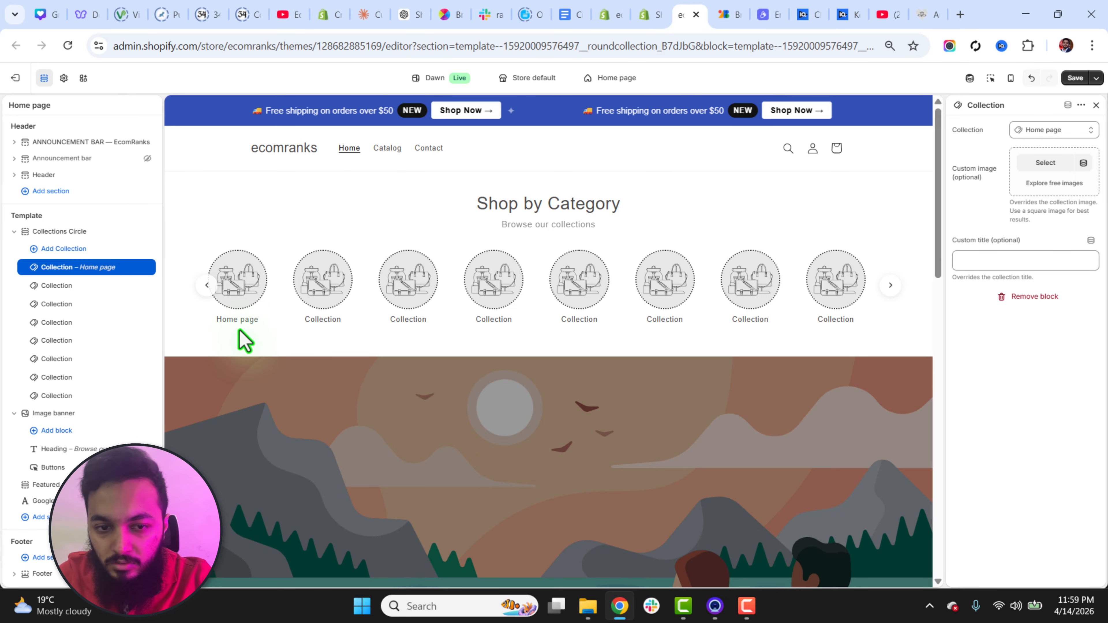
click(996, 264)
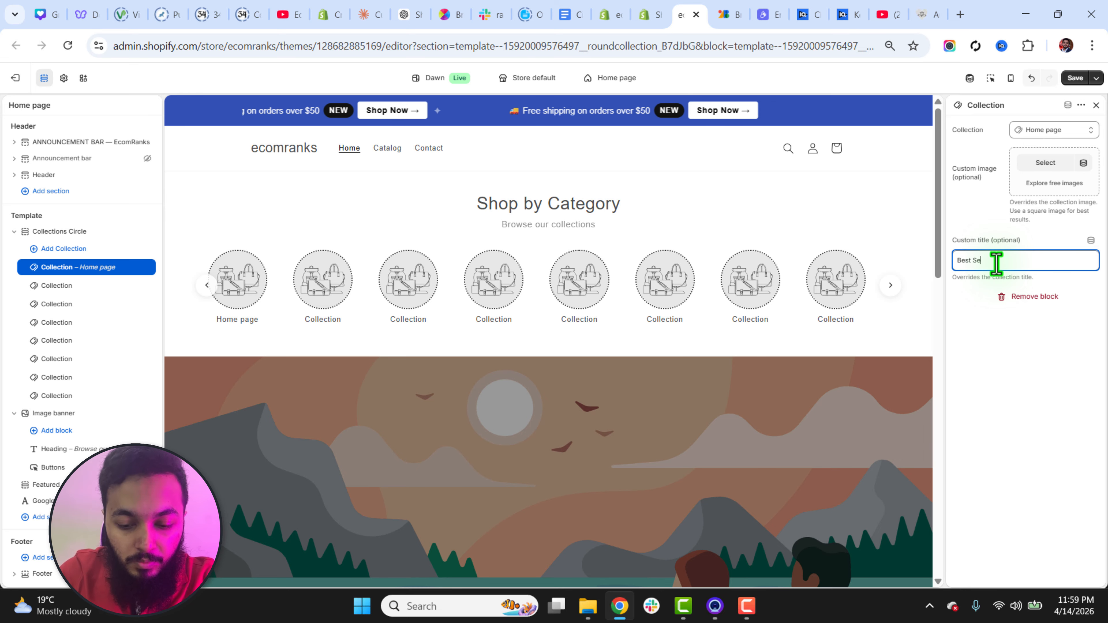
Choose the DEB7145 image from the store files as the first collection block's custom image.
click(1044, 165)
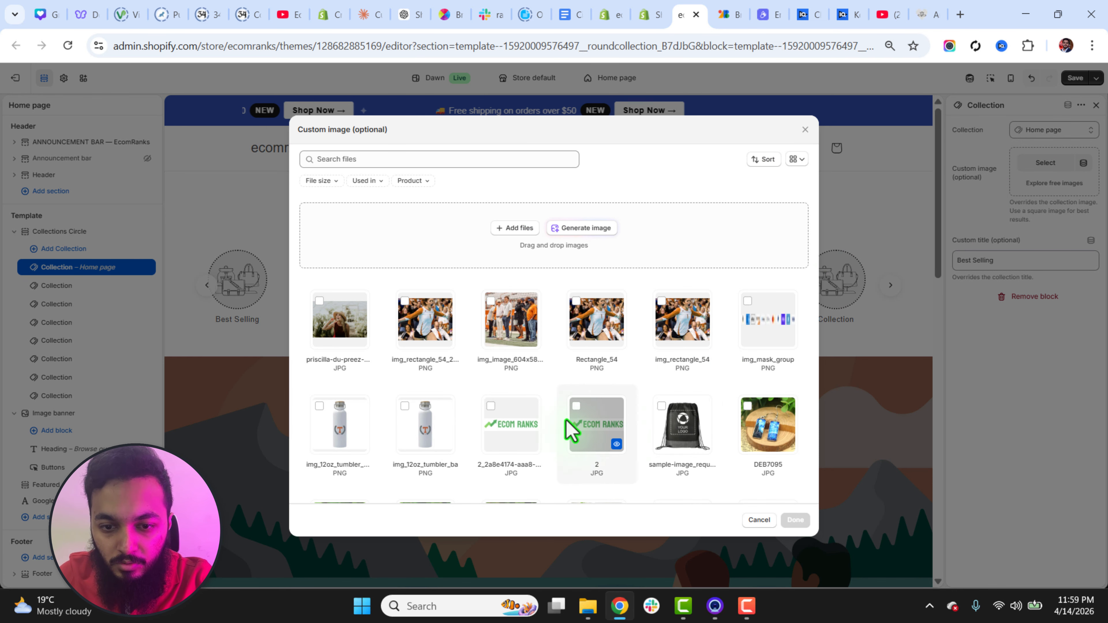
scroll(576, 427, down, 3)
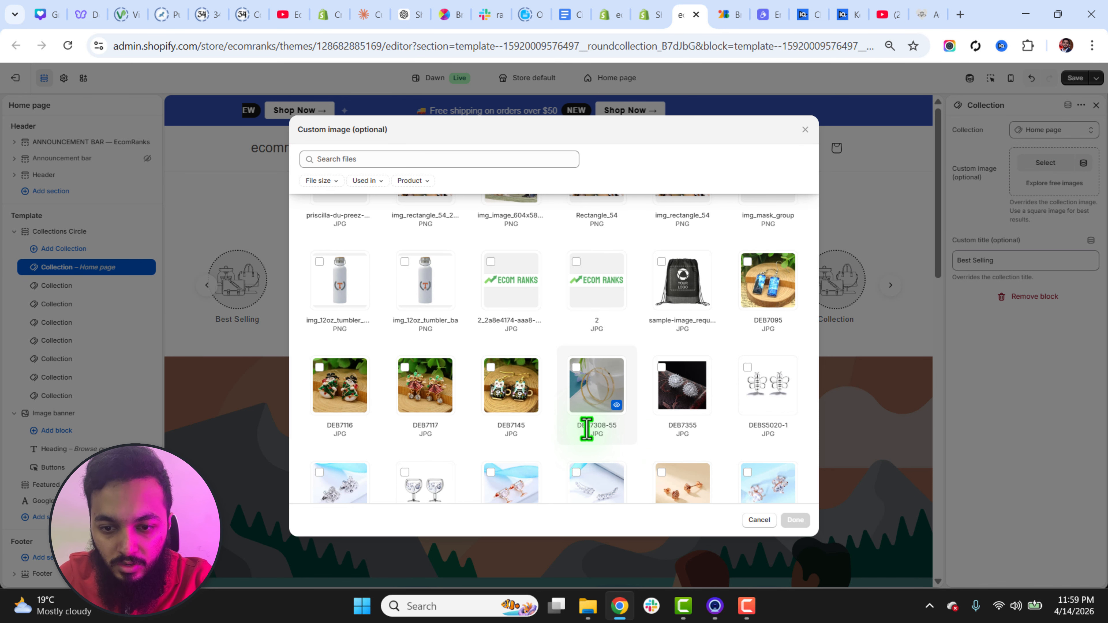
click(519, 394)
click(796, 521)
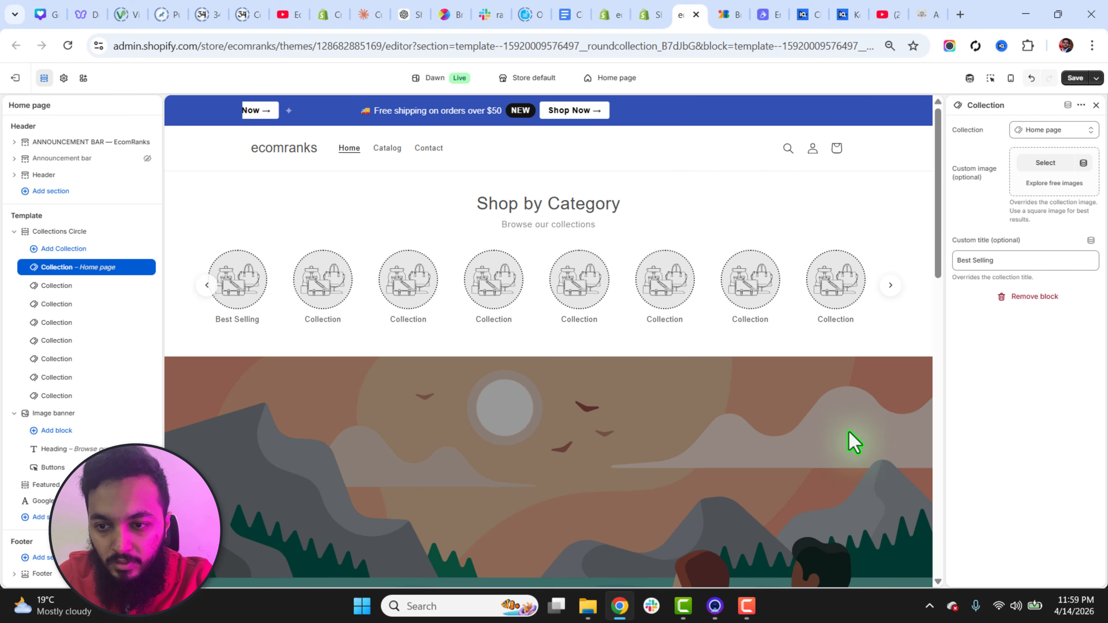